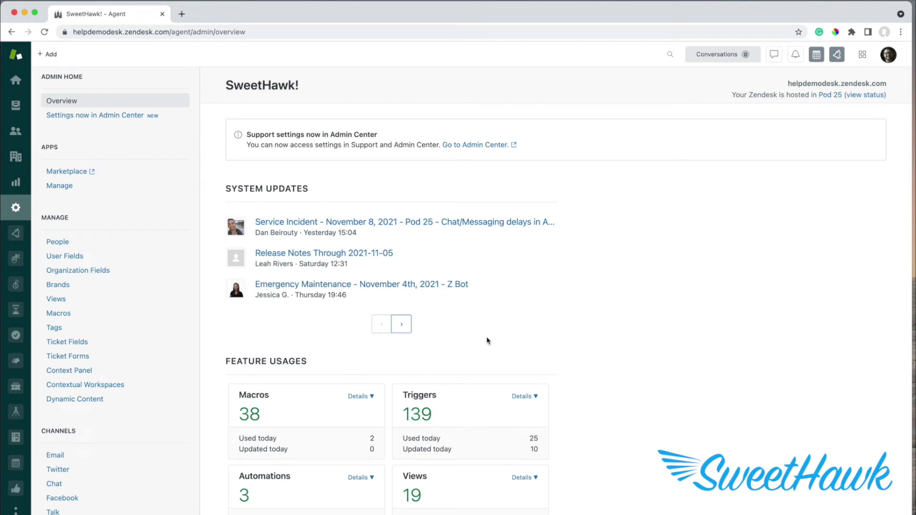
- Open Admin Center's Triggers list under Objects and rules and expand Default Triggers
left_click(861, 55)
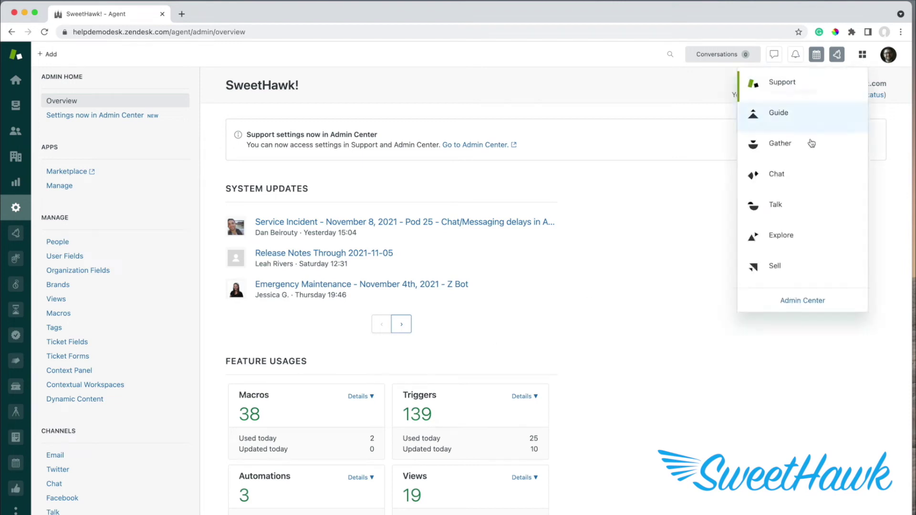
left_click(796, 301)
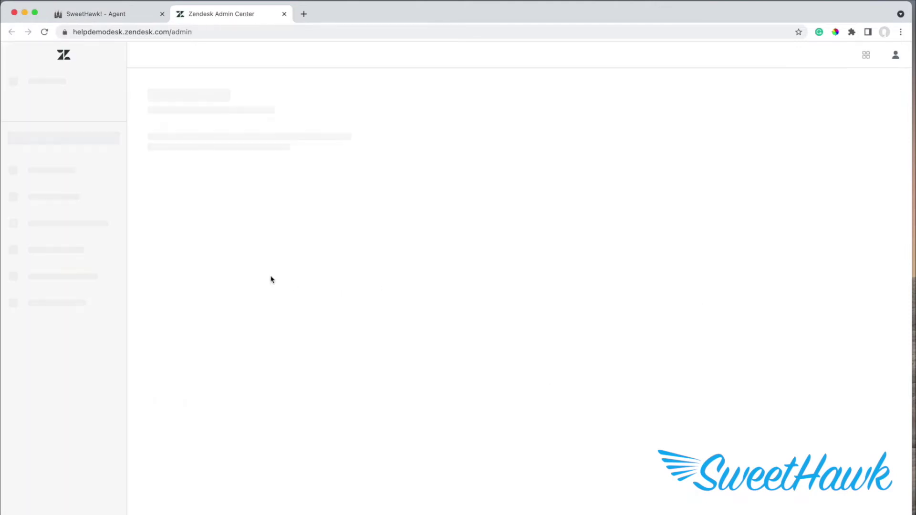
left_click(81, 278)
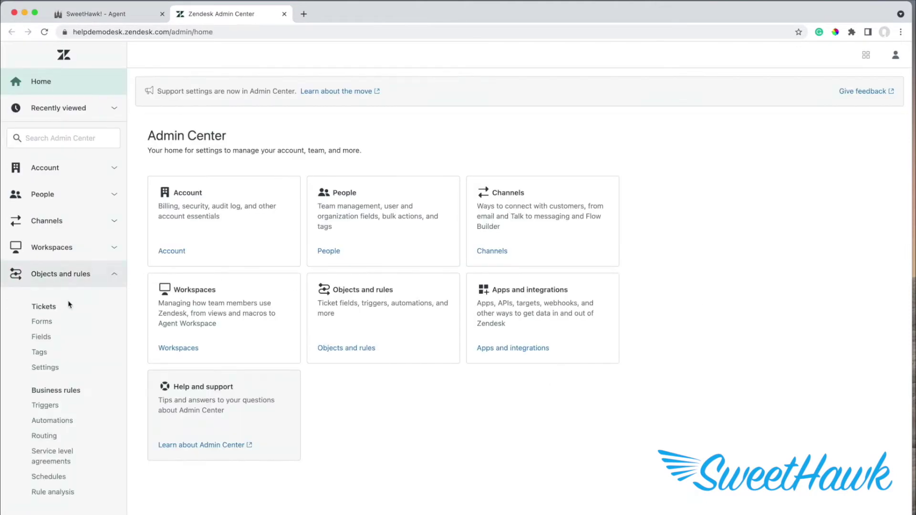
left_click(71, 406)
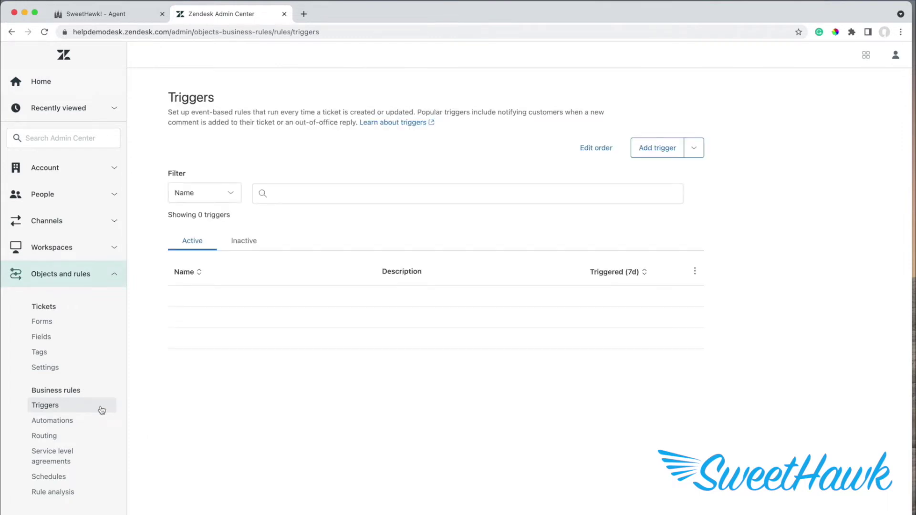
left_click(177, 313)
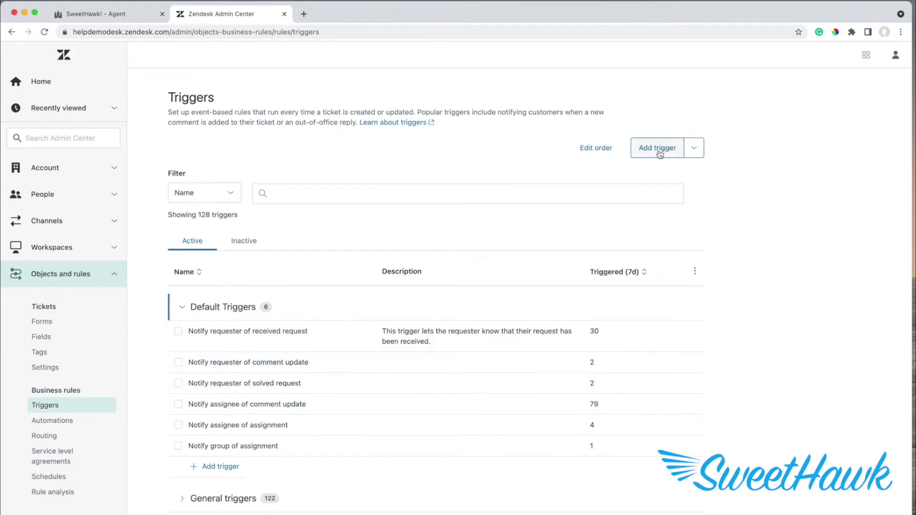
- Create a new trigger named 'Notify all agents in Support when an URGENT ticket is created'
left_click(228, 471)
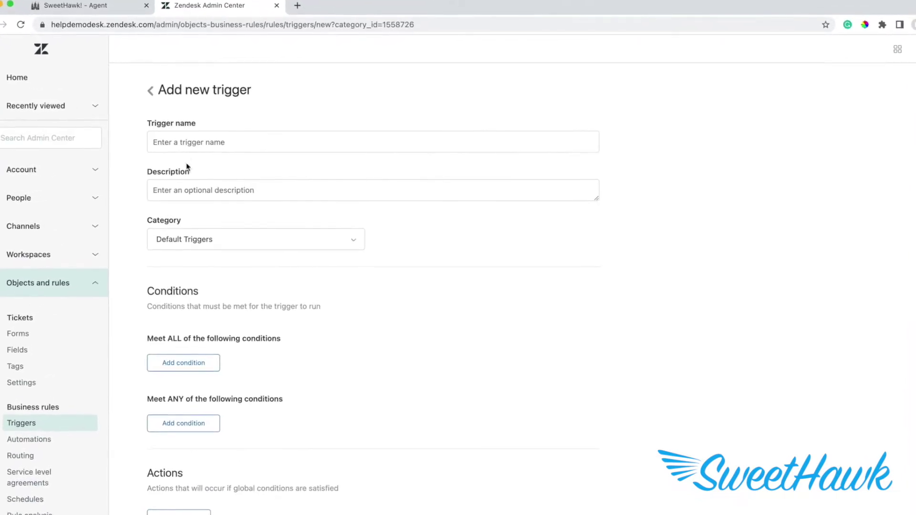
left_click(194, 143)
type("Notif")
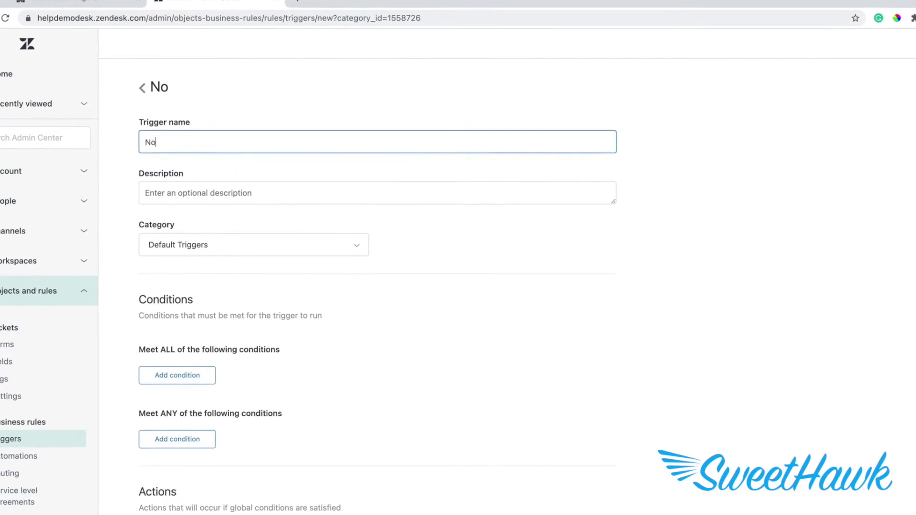
type("y all ")
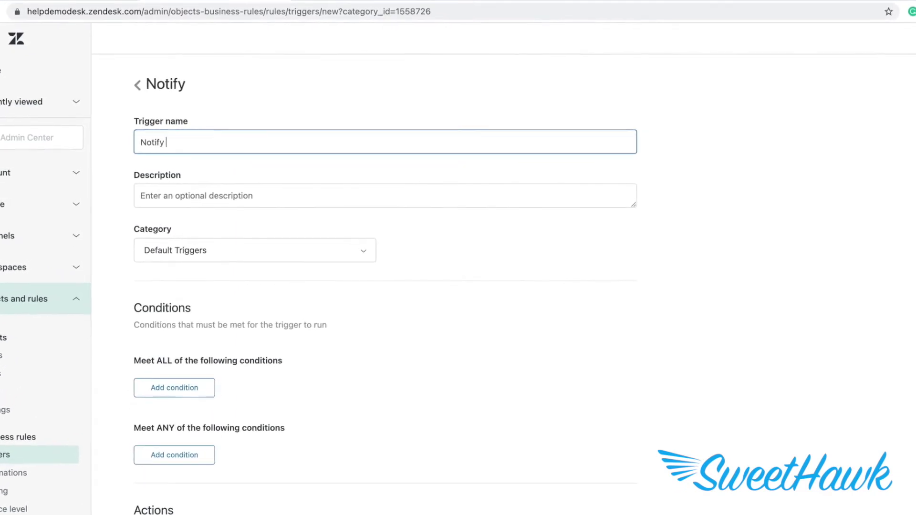
type("agents in S")
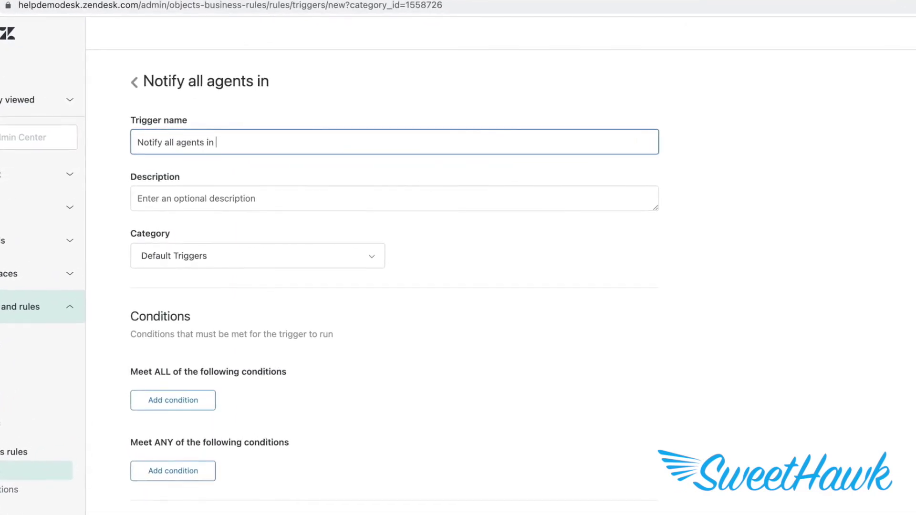
type("upport when")
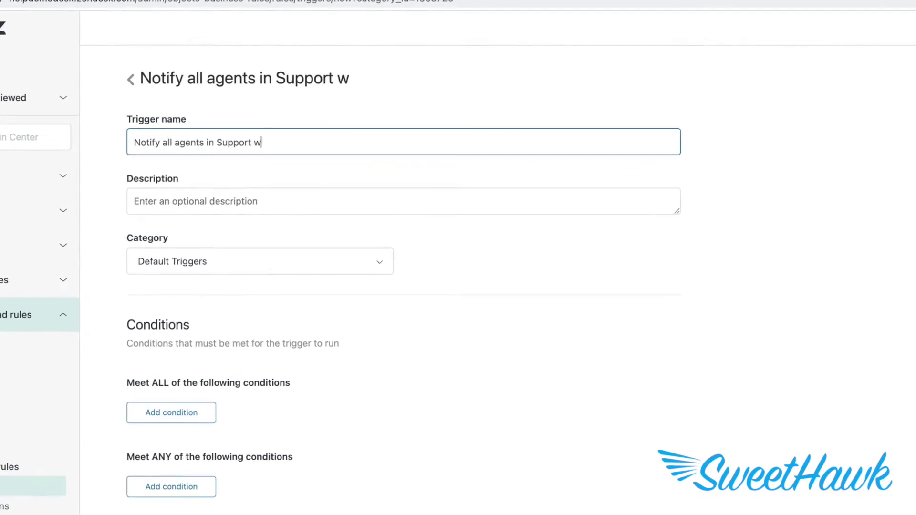
type(" an URGENT")
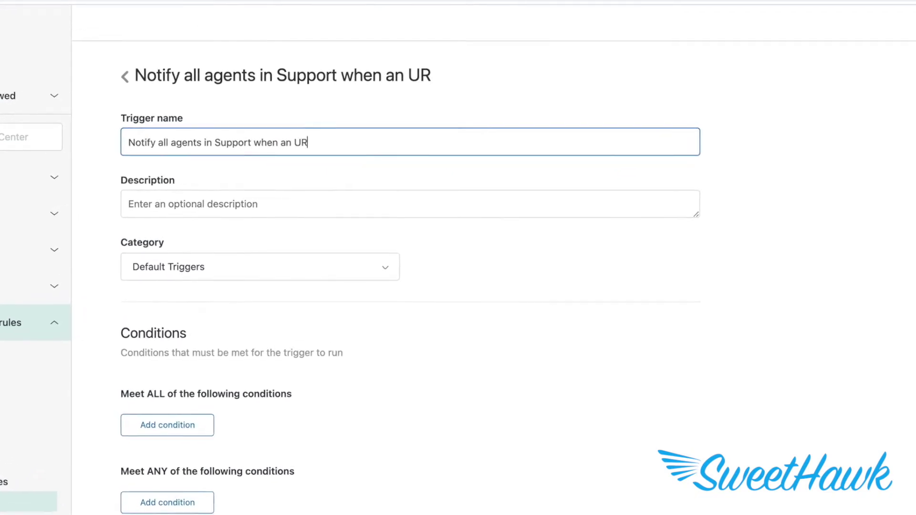
type(" ticket is crea")
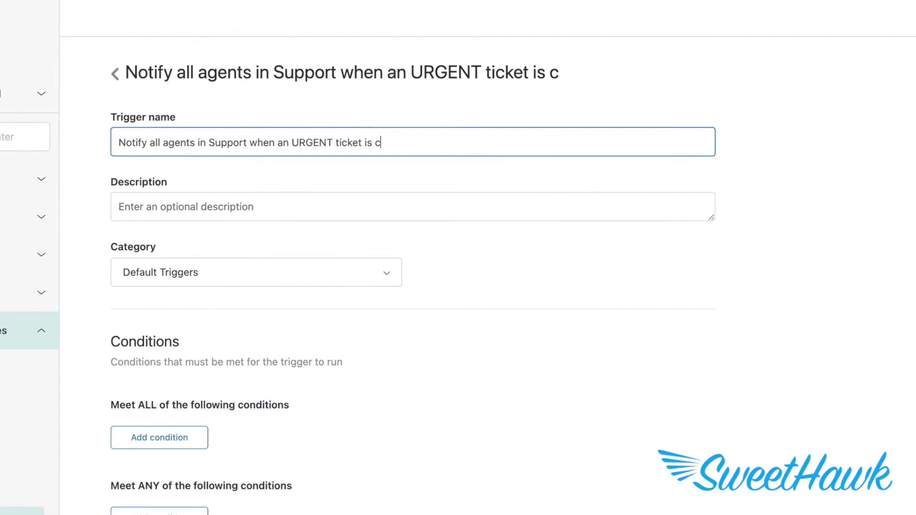
type("ted")
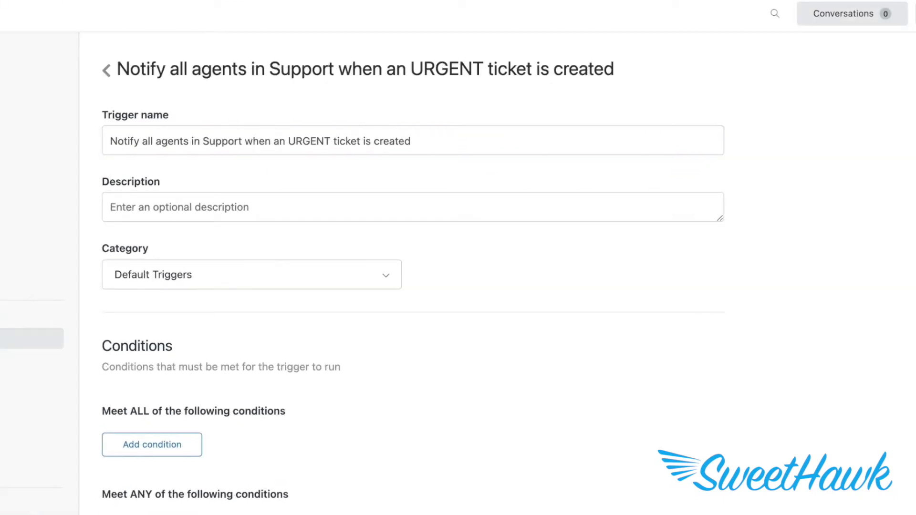
left_click(395, 277)
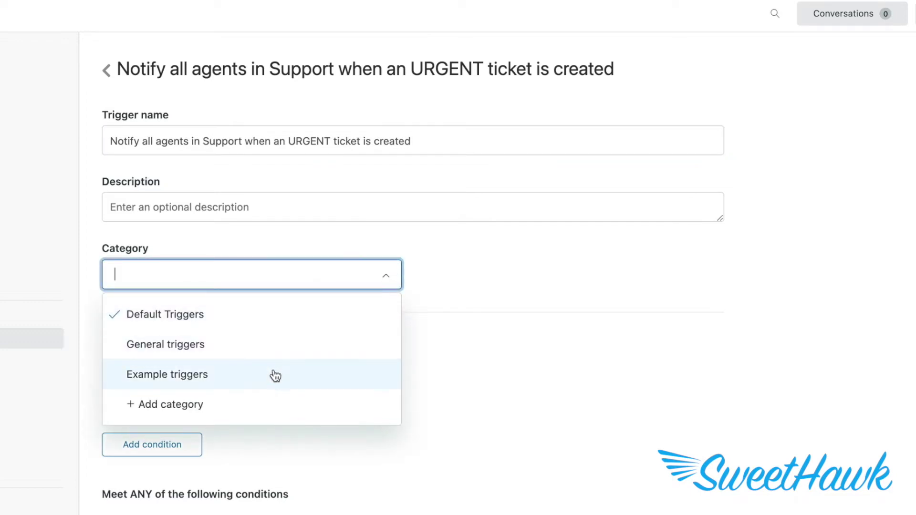
- File the trigger under General triggers and add a Ticket Is Created ALL condition
left_click(161, 343)
scroll(542, 403, "down", 5)
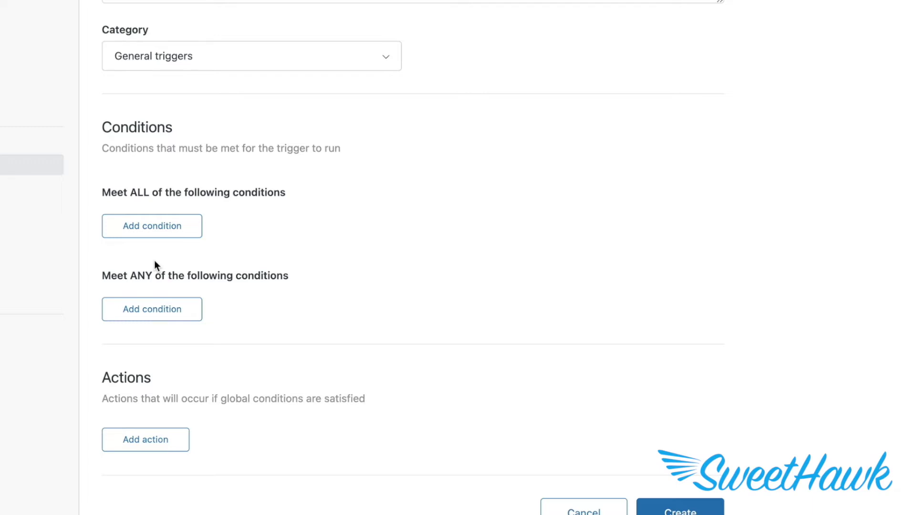
left_click(150, 226)
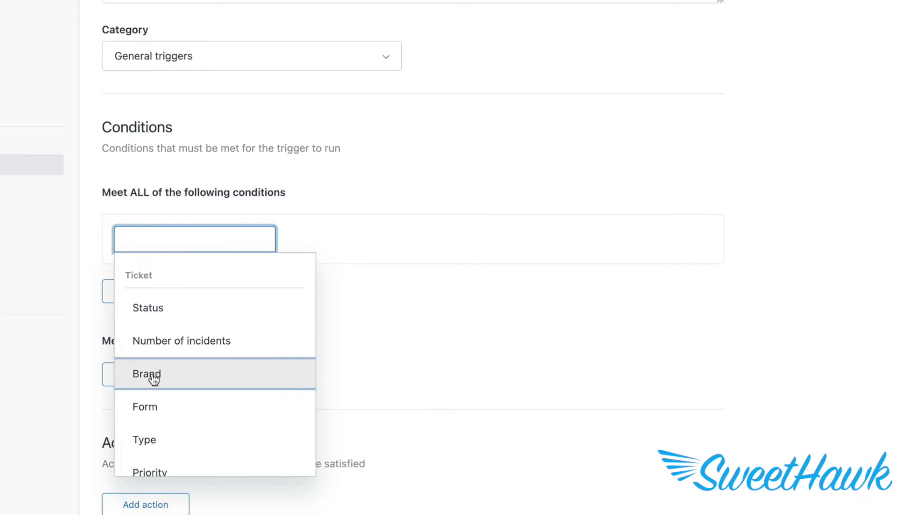
scroll(153, 378, "down", 1)
scroll(153, 379, "down", 3)
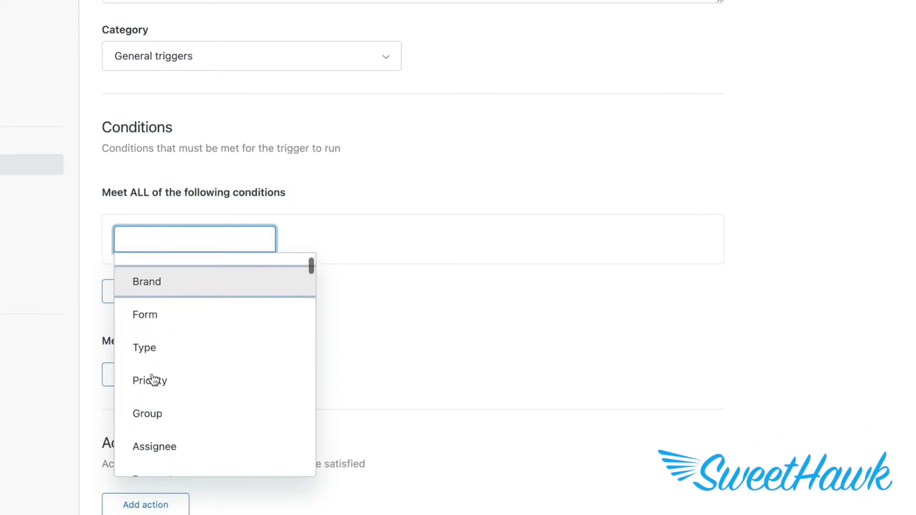
scroll(153, 379, "down", 3)
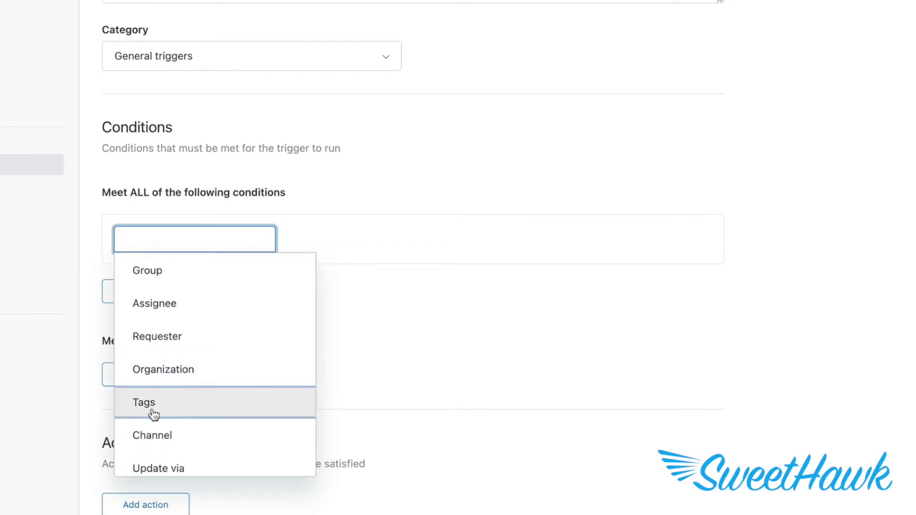
scroll(153, 413, "down", 3)
scroll(153, 413, "down", 3)
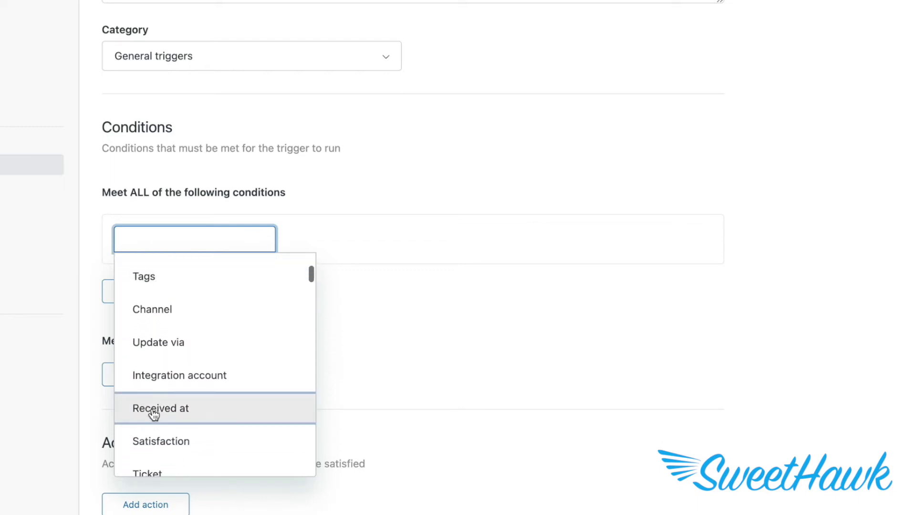
type("twitt")
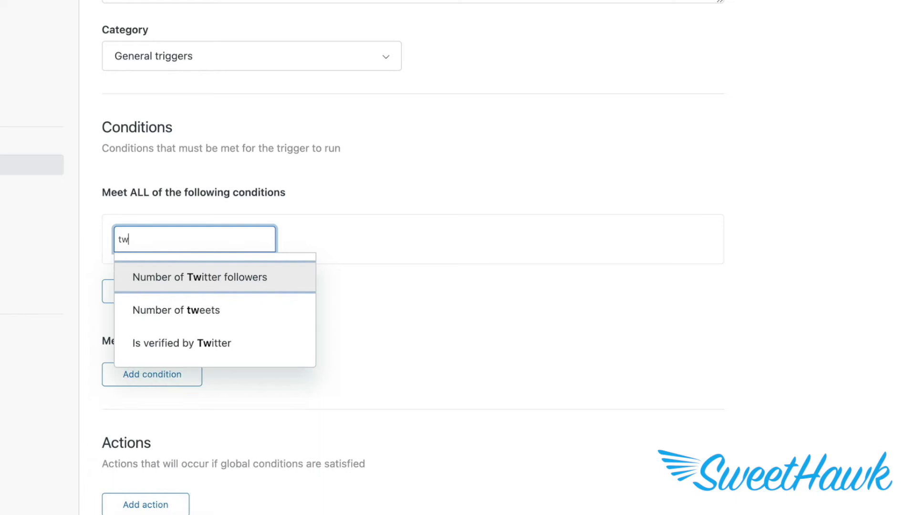
left_click(189, 289)
left_click(214, 244)
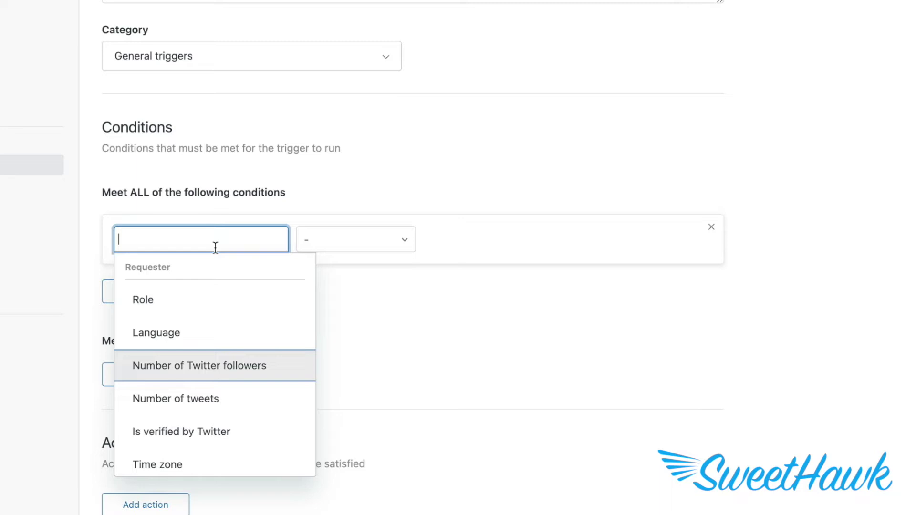
type("ticket")
key("Return")
key("Return")
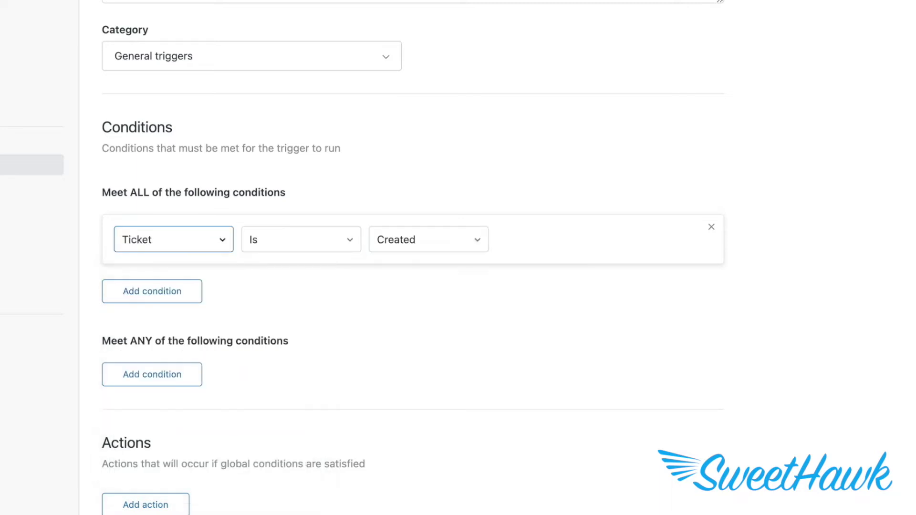
- Add a second ALL condition: Priority Is Urgent
left_click(118, 290)
type("Prio")
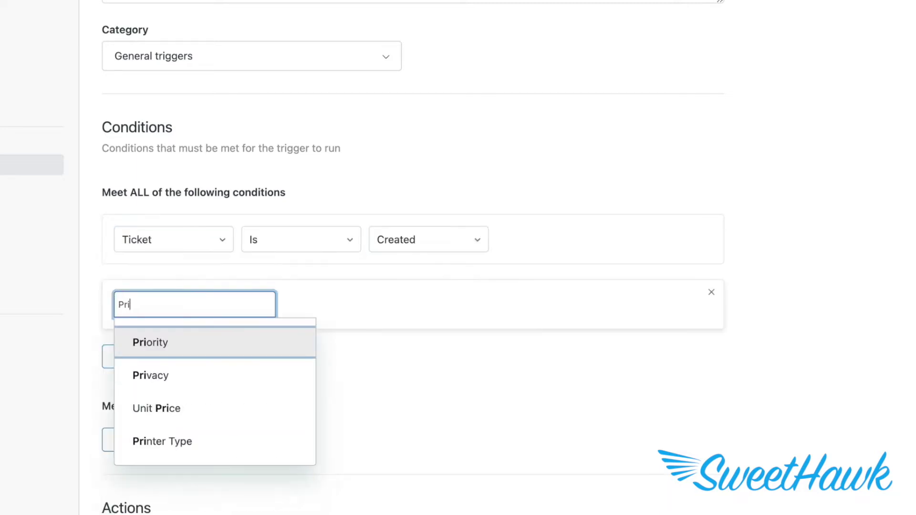
left_click(162, 337)
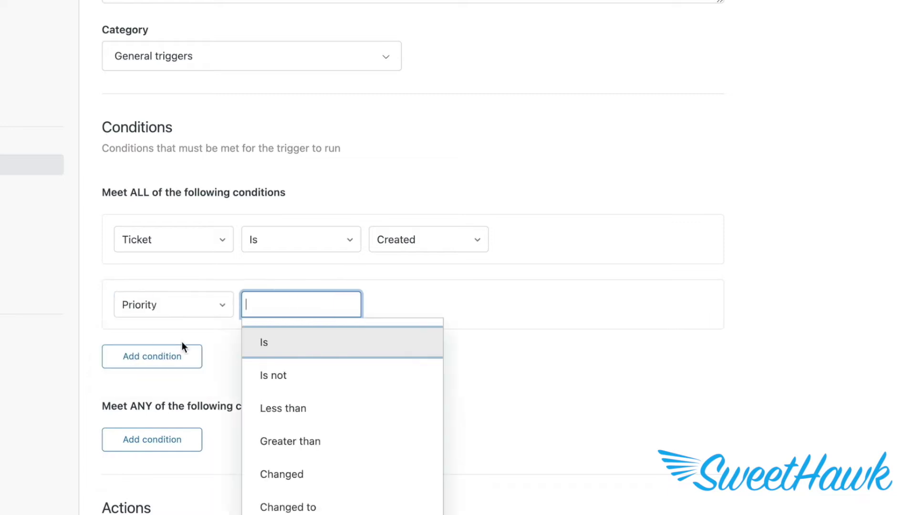
left_click(327, 358)
left_click(455, 474)
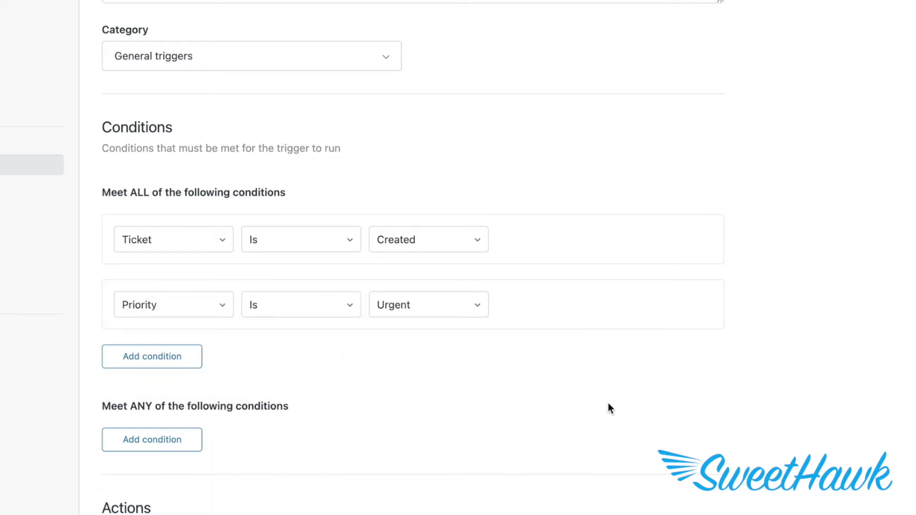
scroll(608, 404, "down", 3)
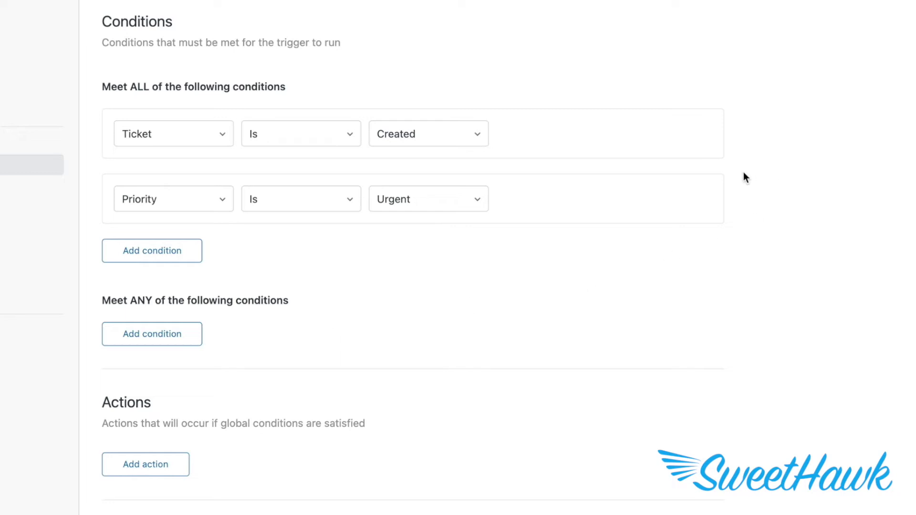
- Remove both ALL conditions and add Ticket Is Created under the ANY group
left_click(711, 188)
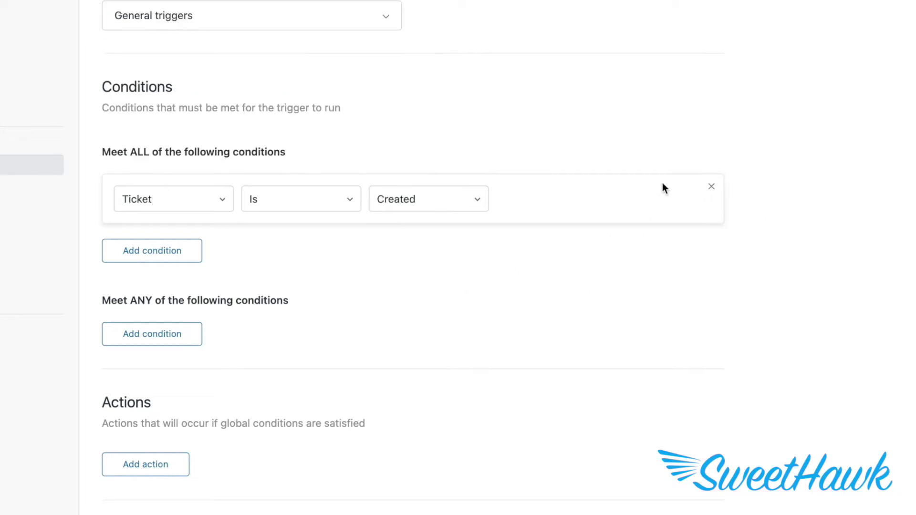
left_click(710, 186)
left_click(148, 308)
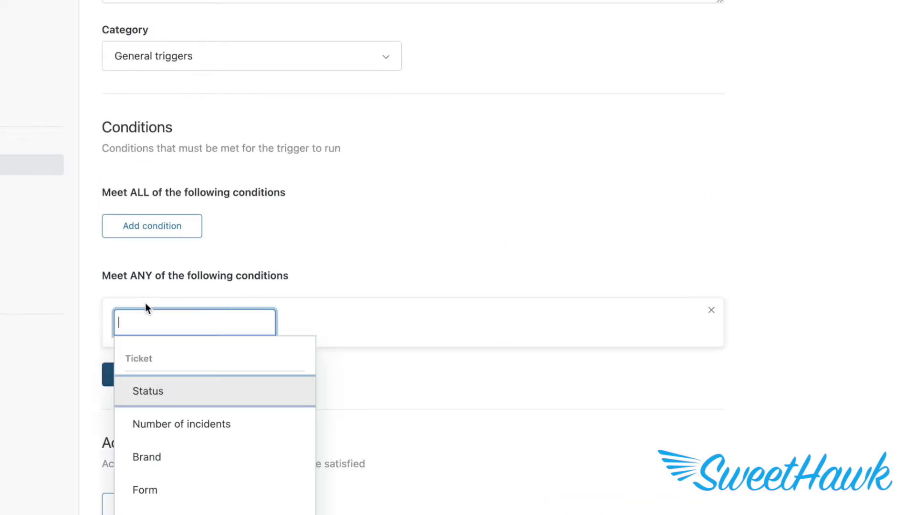
type("Ticket")
key("Return")
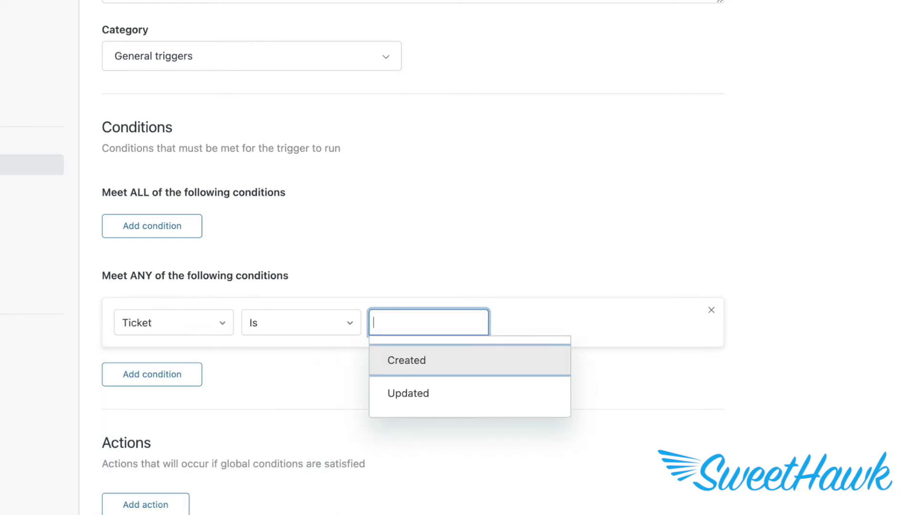
key("Return")
- Add Priority Is Urgent as an ANY condition
left_click(153, 376)
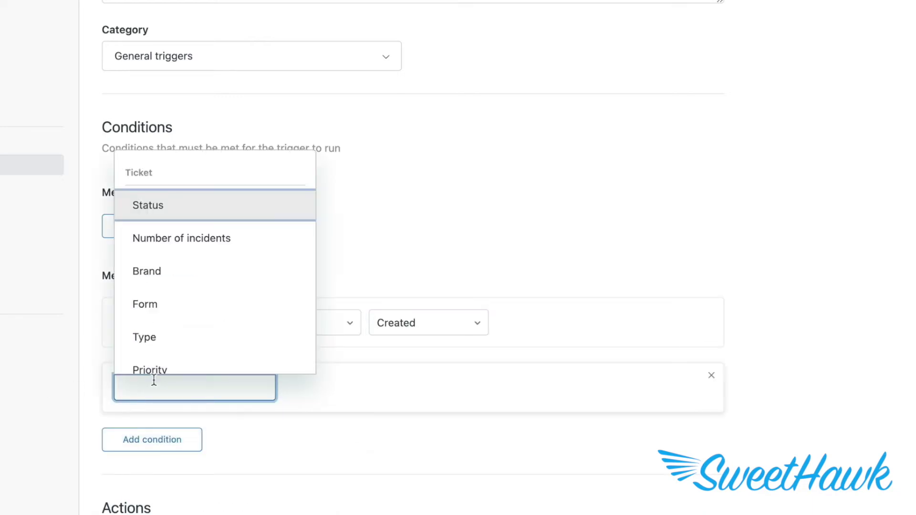
type("Pri")
left_click(174, 417)
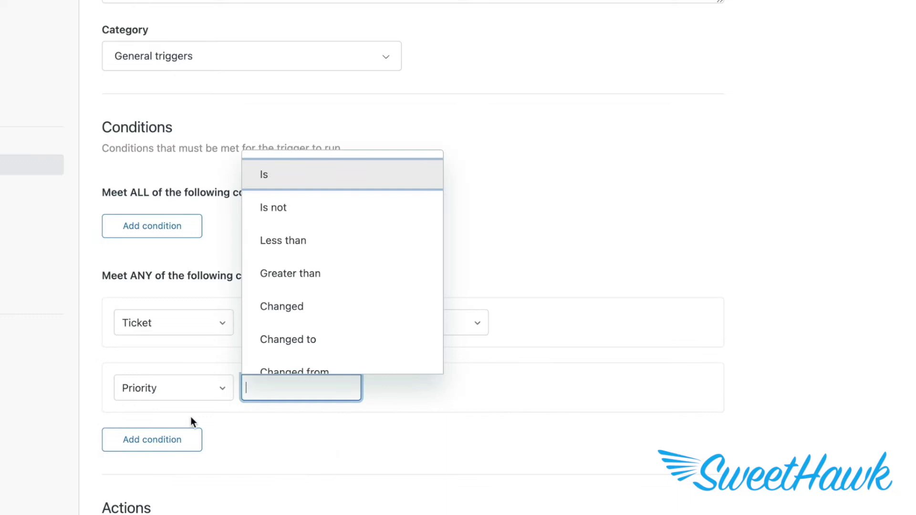
left_click(286, 181)
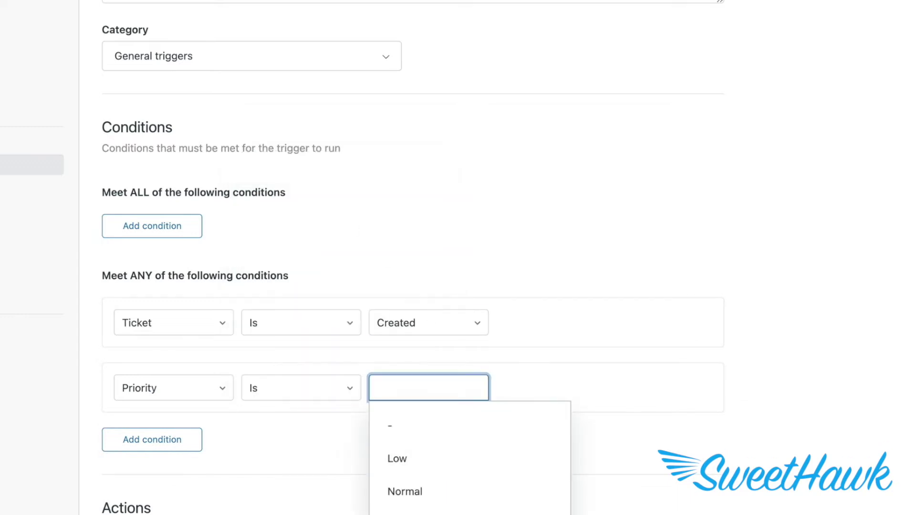
type("u")
key("Return")
scroll(645, 432, "down", 2)
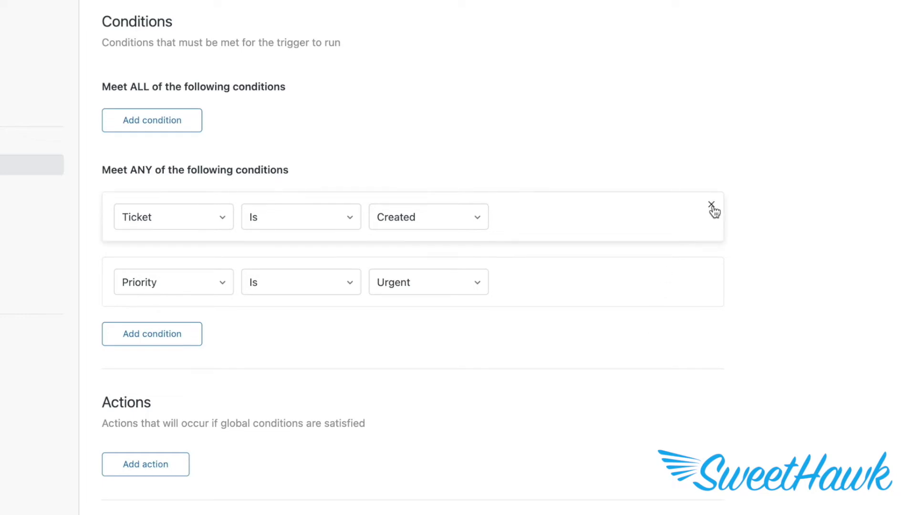
- Move Ticket Is Created from the ANY group back to the ALL group
left_click(712, 205)
left_click(163, 184)
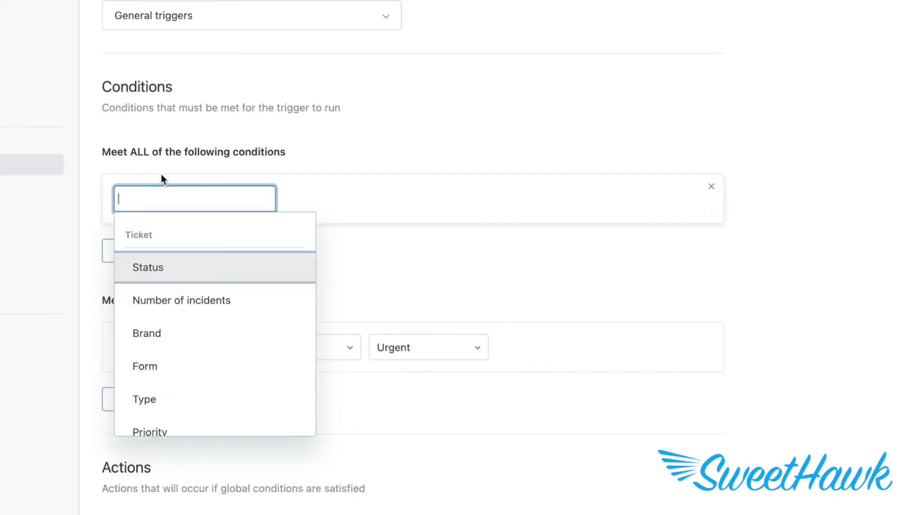
type("Ticket")
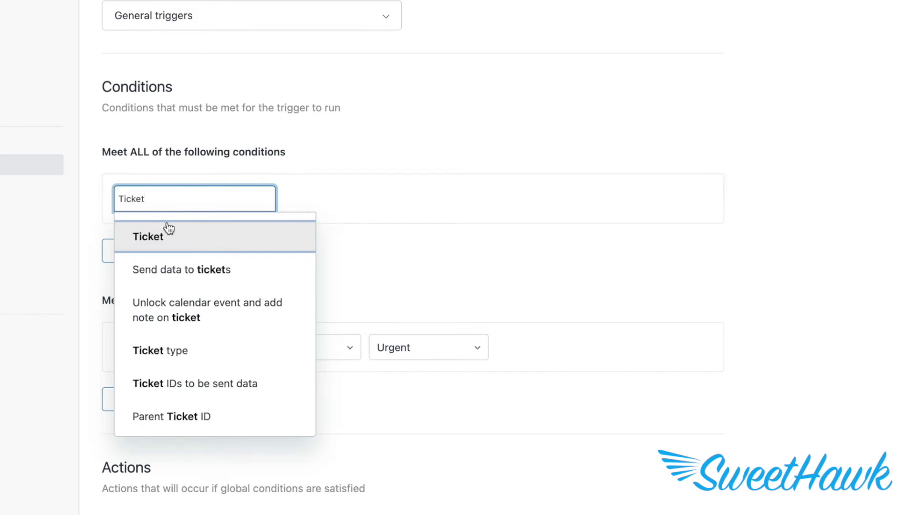
left_click(168, 232)
left_click(413, 240)
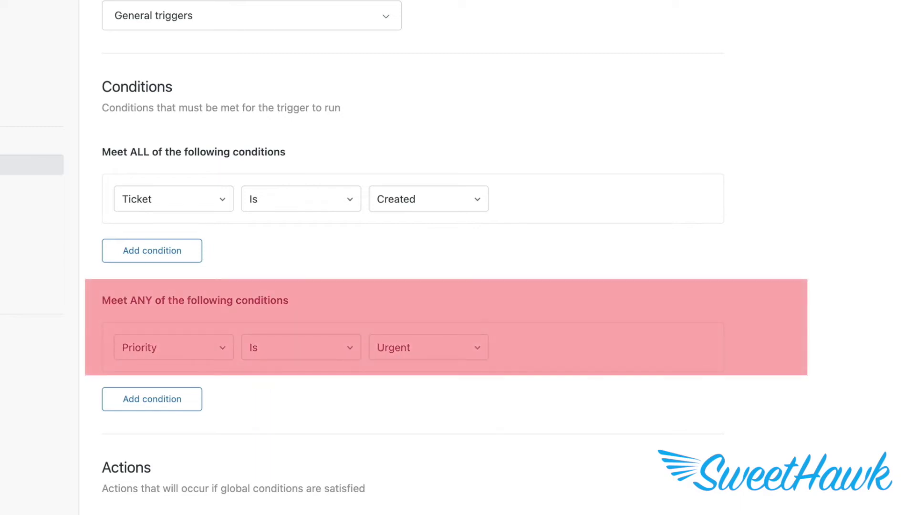
- Add Risk Is Very High as a second ANY condition
left_click(161, 400)
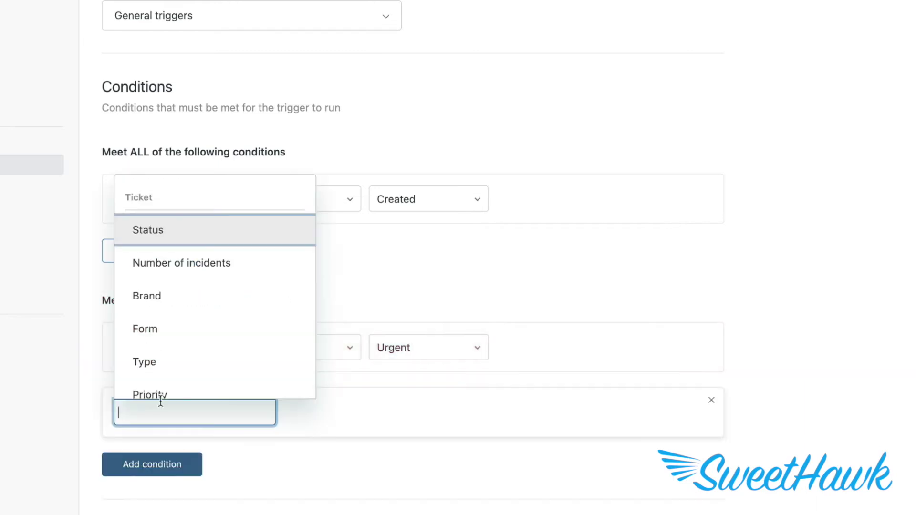
type("risk")
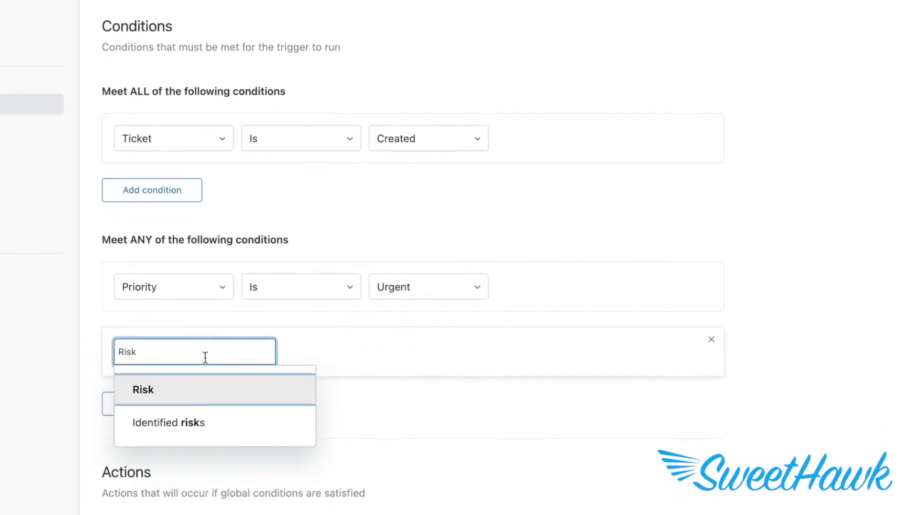
left_click(202, 386)
left_click(302, 391)
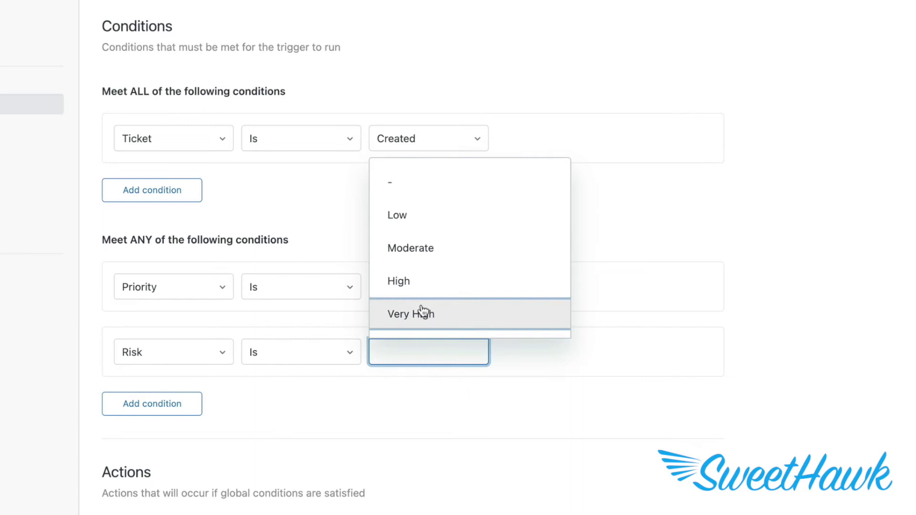
left_click(395, 313)
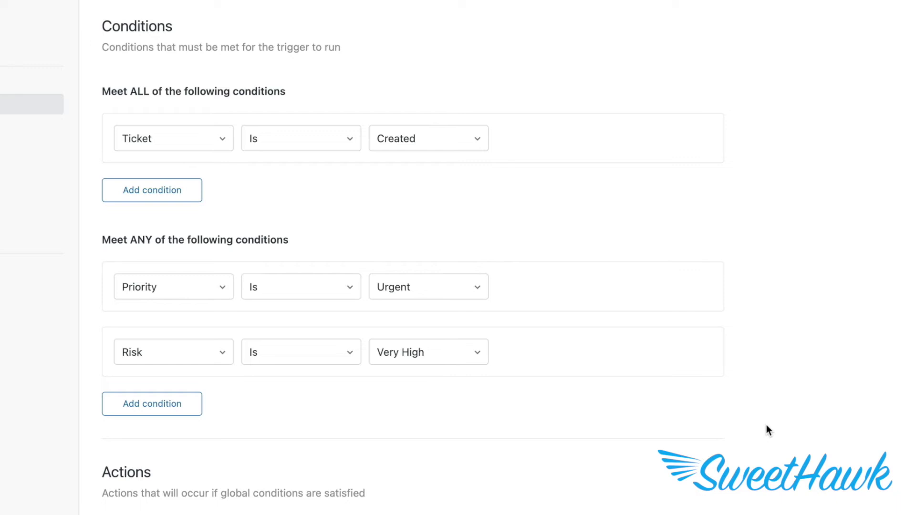
- Delete the Risk and Priority ANY conditions and add Priority Is Urgent under ALL
left_click(711, 340)
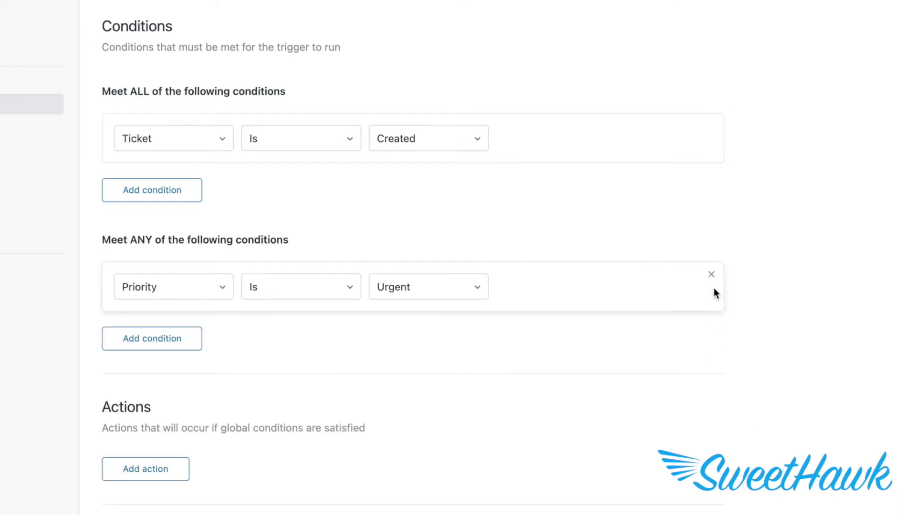
left_click(711, 274)
left_click(150, 190)
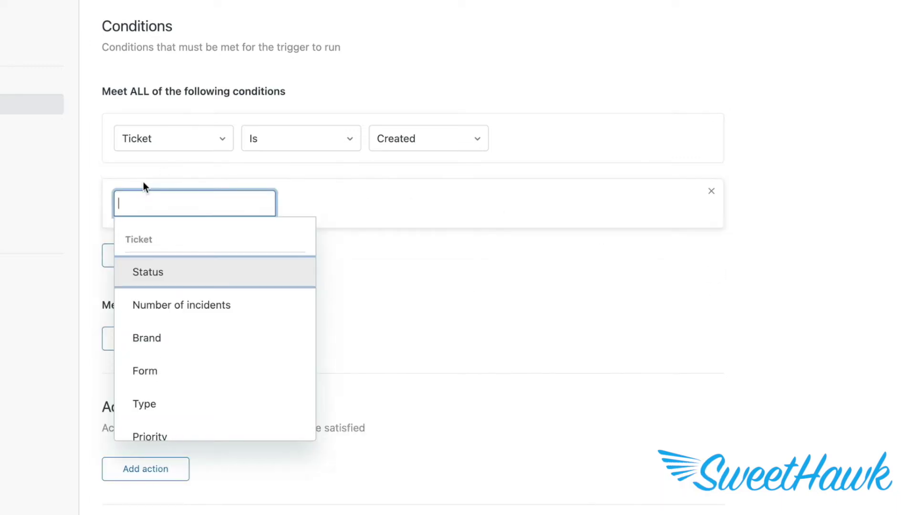
left_click(149, 437)
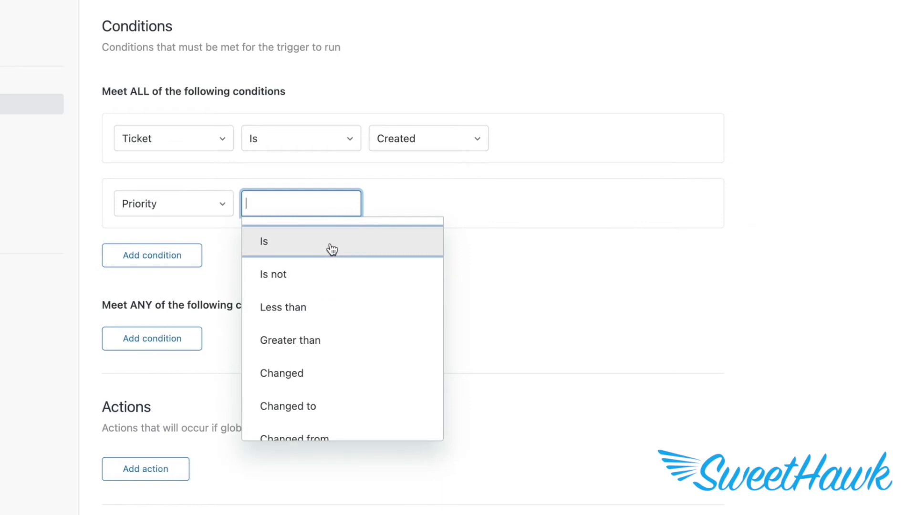
left_click(329, 250)
left_click(494, 379)
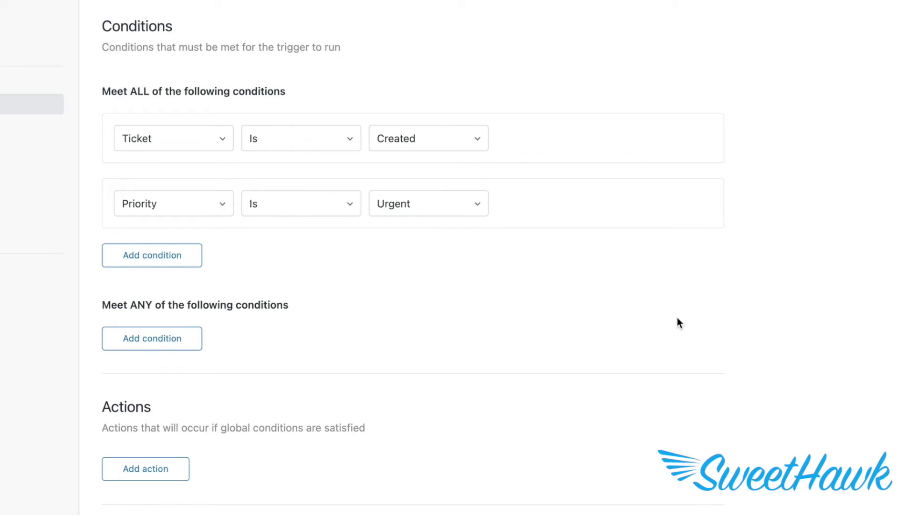
scroll(677, 318, "down", 2)
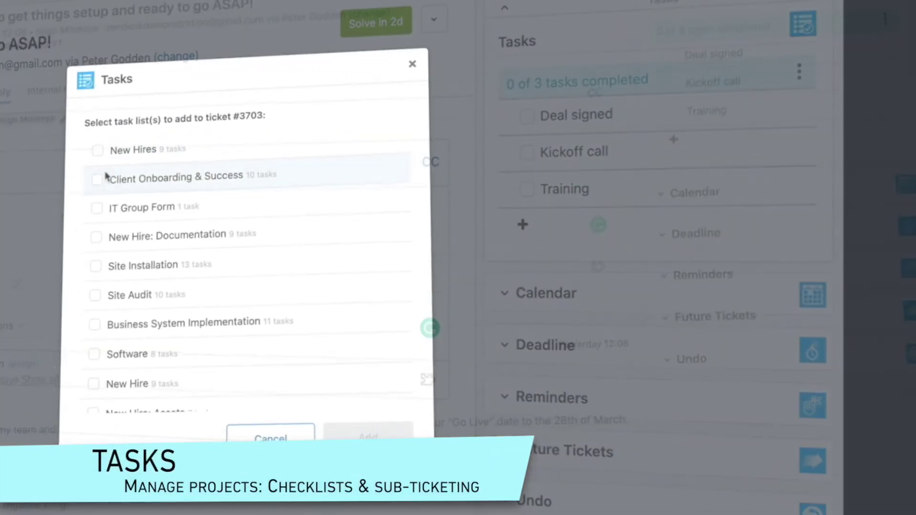
- Add the Client Onboarding & Success task list to the ticket and check off Deal signed
left_click(97, 179)
left_click(367, 431)
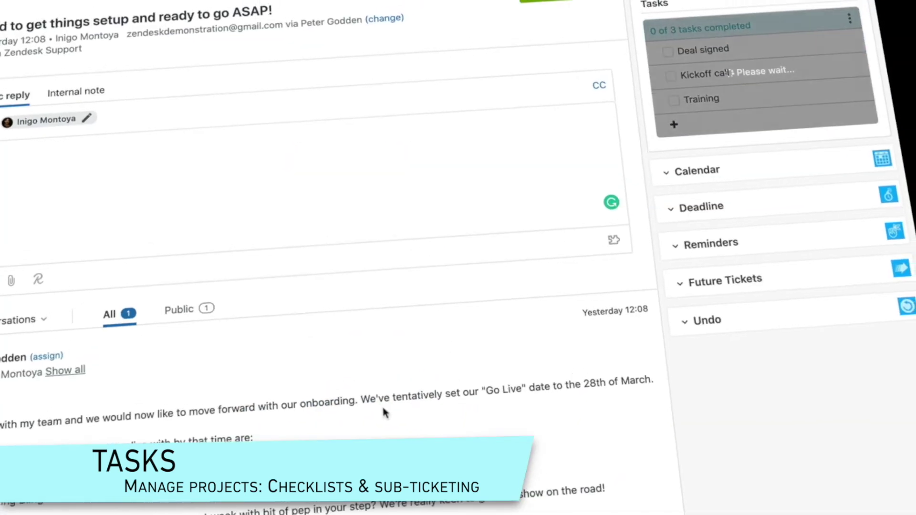
left_click(667, 52)
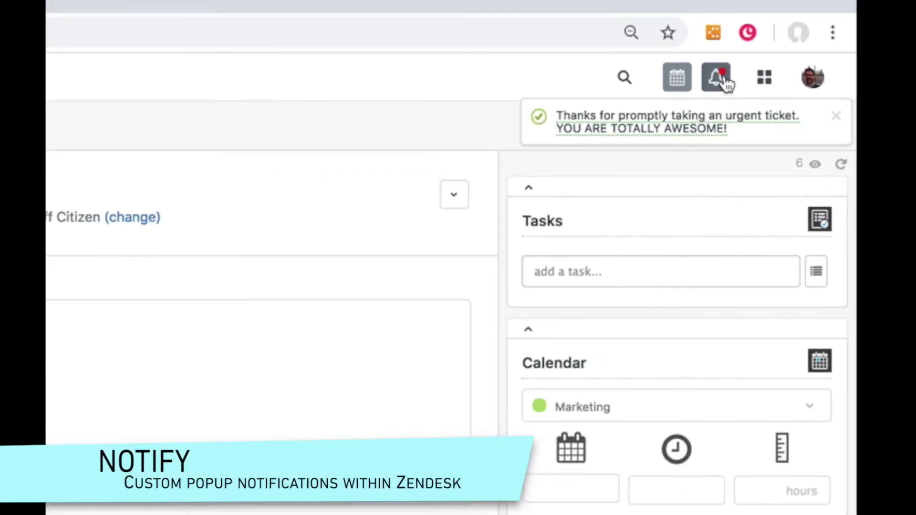
- Open the Notify bell panel and scroll through the urgent-ticket popup notifications
left_click(724, 82)
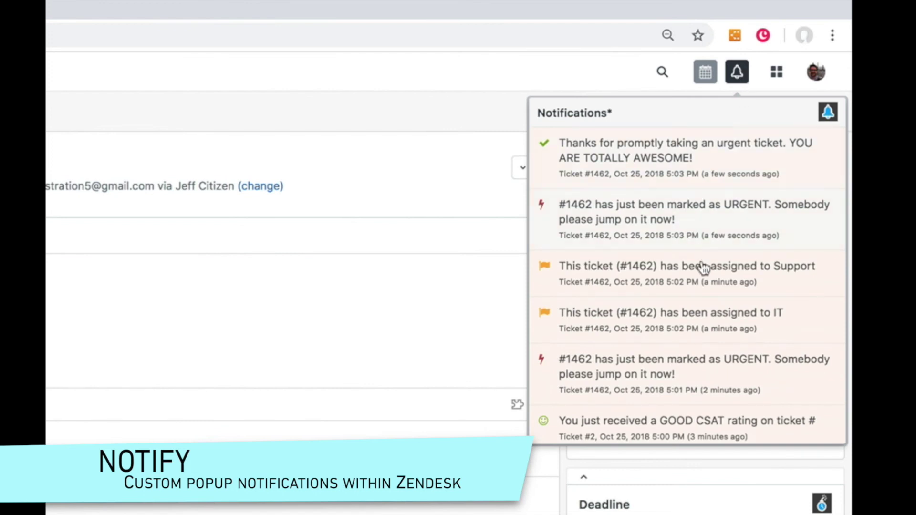
scroll(703, 268, "down", 10)
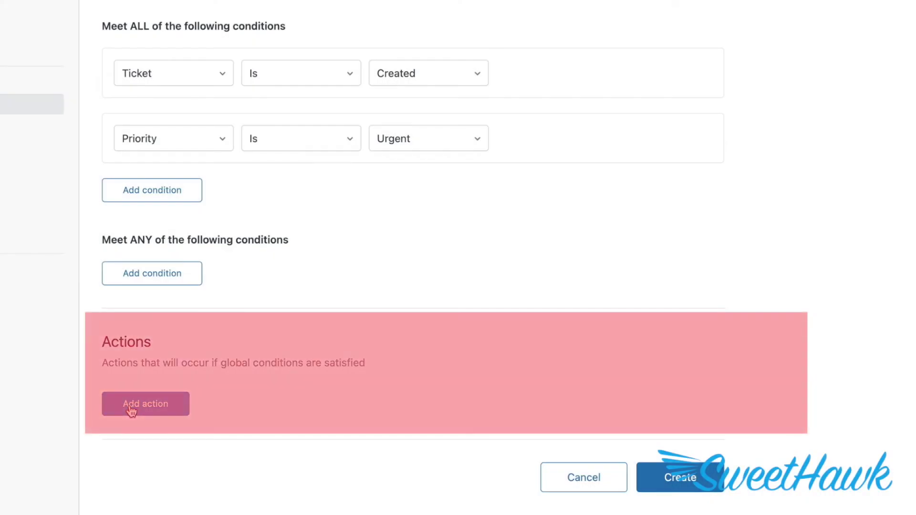
- Add an Email group action addressed to the Support group
left_click(132, 409)
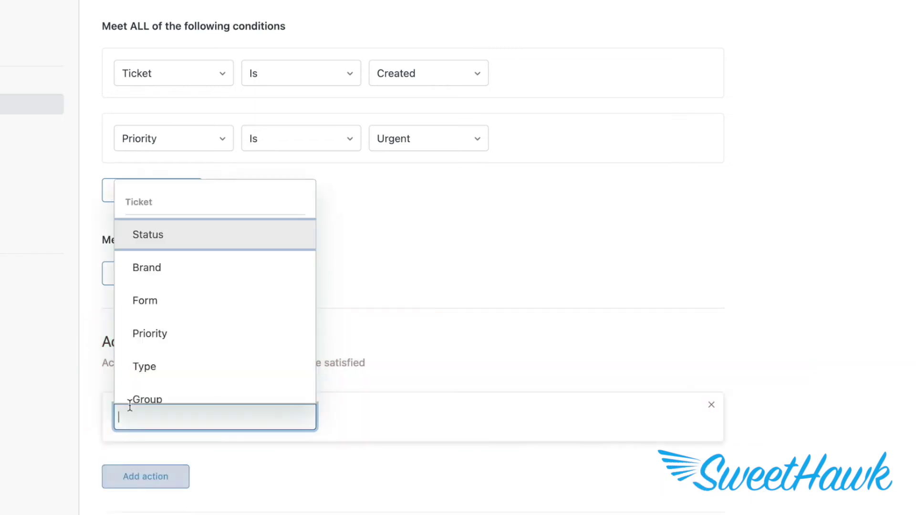
scroll(157, 419, "down", 2)
left_click(159, 347)
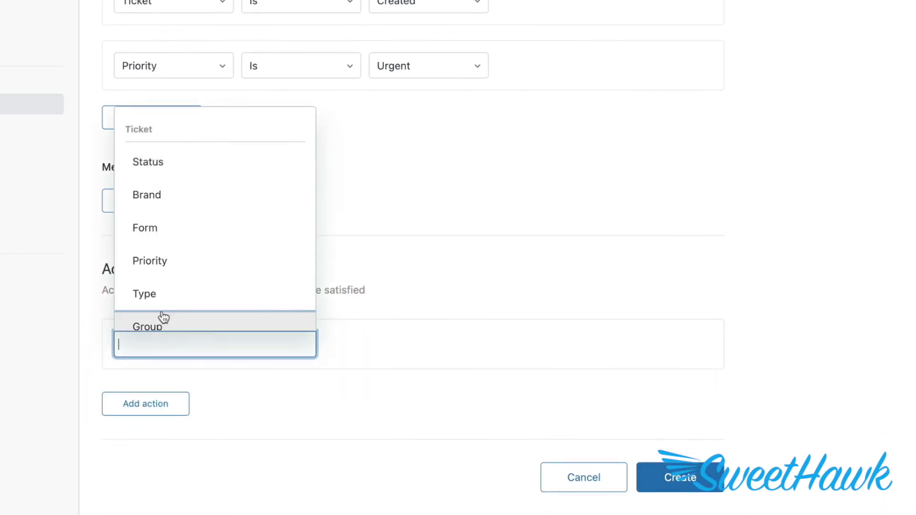
scroll(165, 300, "down", 1)
scroll(168, 285, "down", 6)
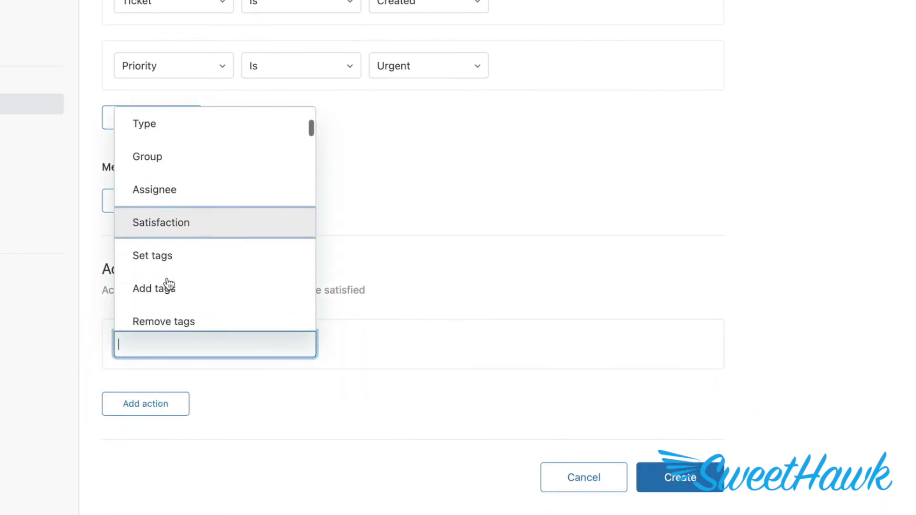
type("email")
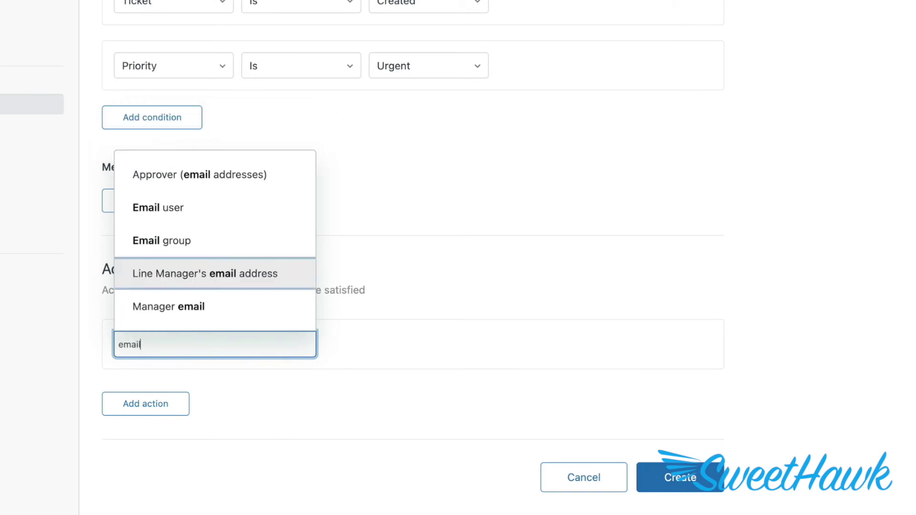
left_click(192, 241)
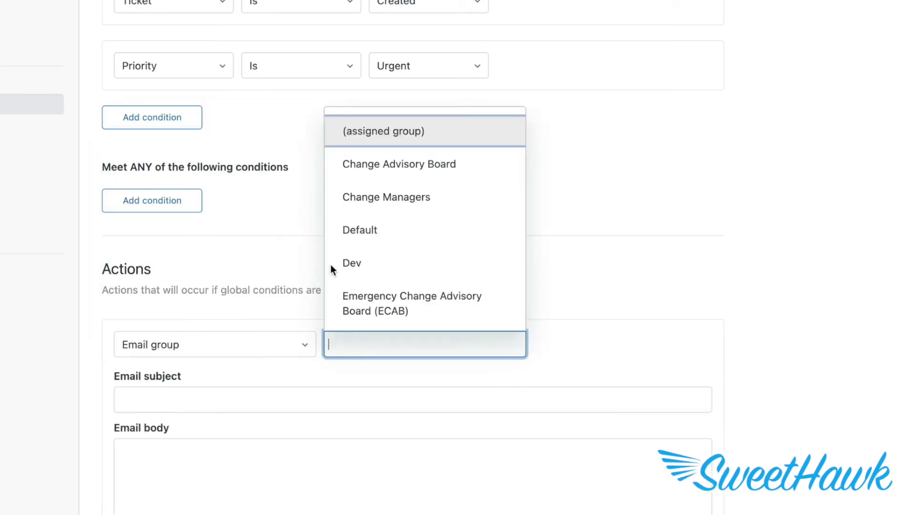
type("suppo")
- Set the email subject to 'Urgent Ticket' and the body to 'Hey team, we've just received an urgent ticket. Get on it ASAP!!'
left_click(490, 416)
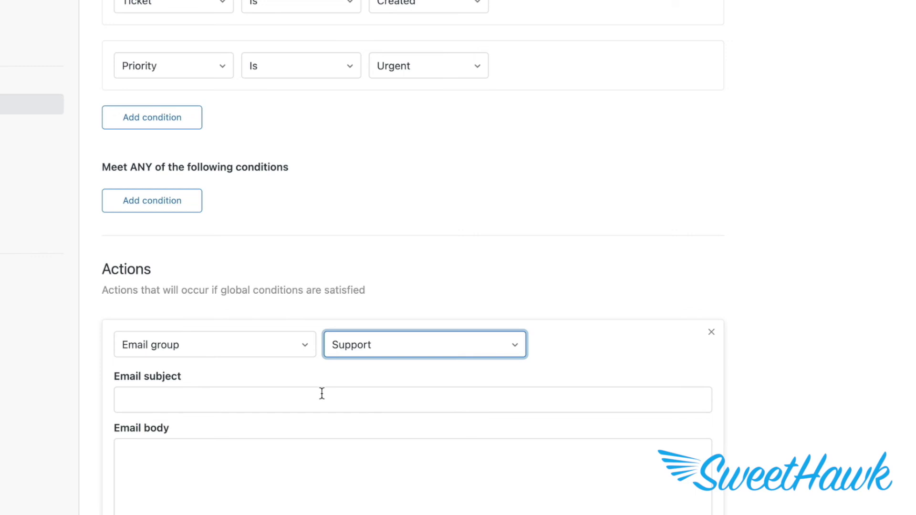
left_click(320, 393)
type("Urgent Ticket")
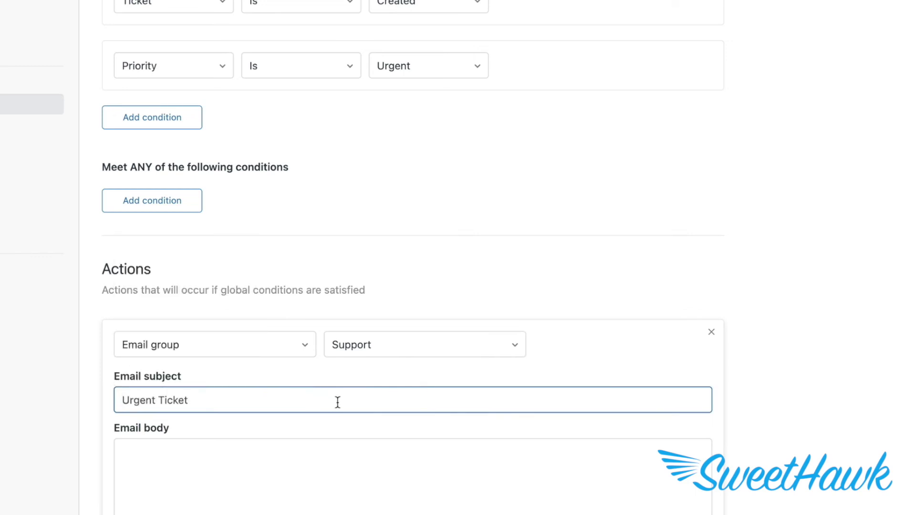
scroll(292, 353, "down", 5)
left_click(267, 256)
type("Hey team, we've just received an urgent ticket. Get on it ASAP")
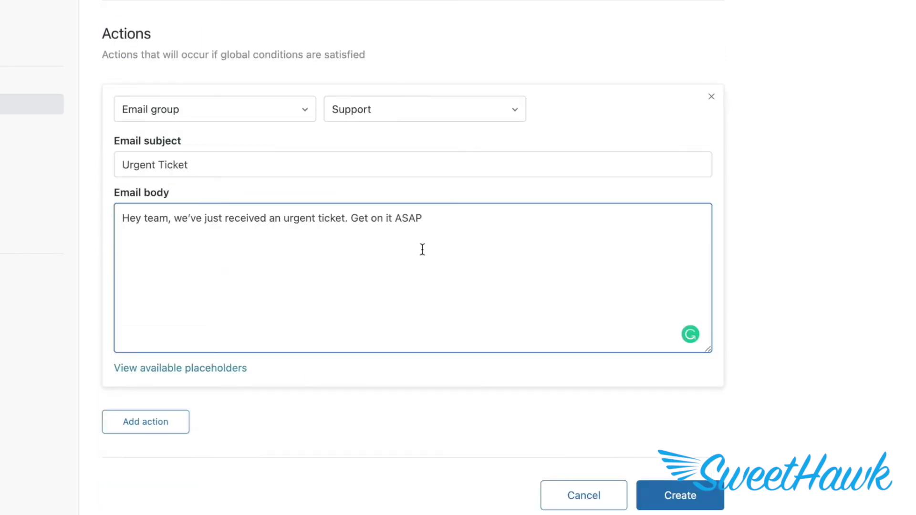
type("!!")
- Append '#{{ticket.id}}' to the email subject and start adding {{ticket.link}} to the body
left_click(301, 163)
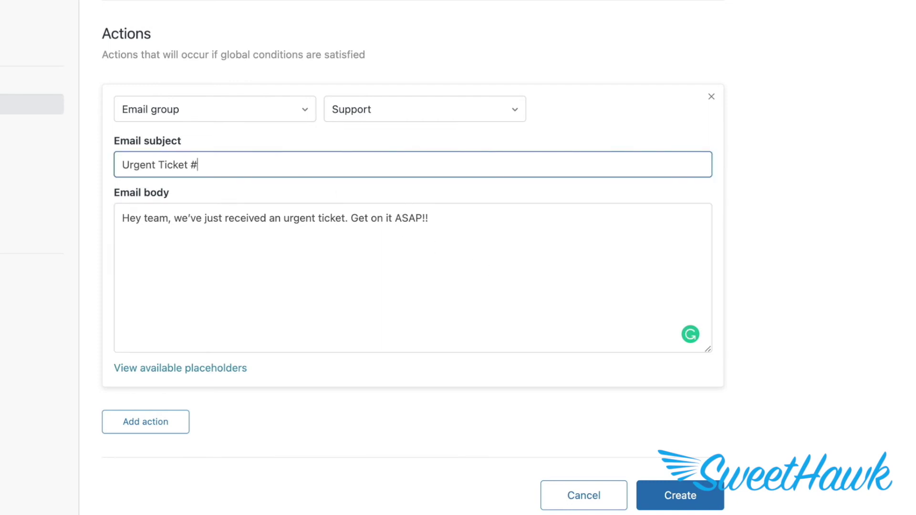
type("#{{t")
type("icket.id")
left_click(516, 233)
type("{")
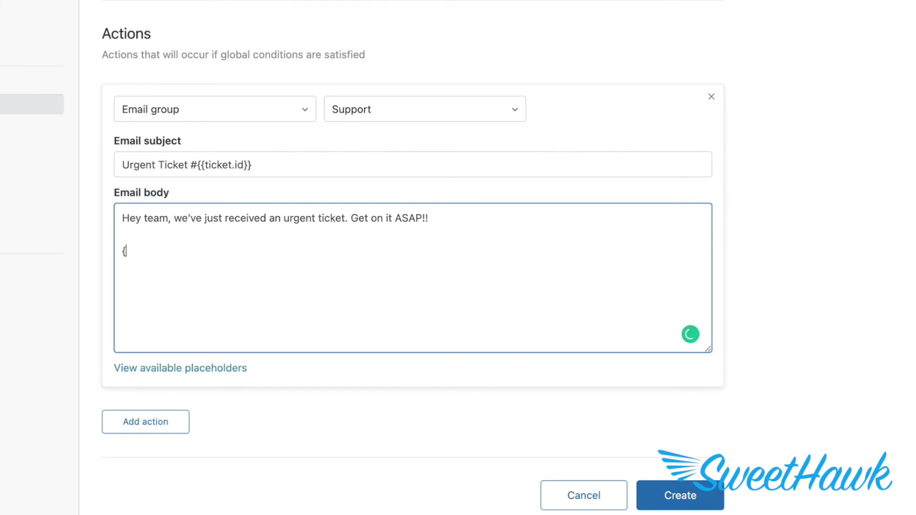
type("{ticket")
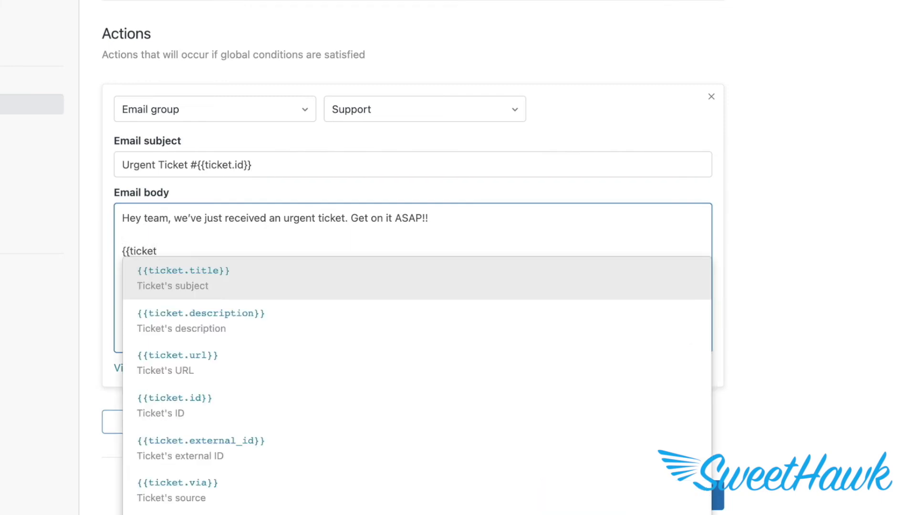
type(".link")
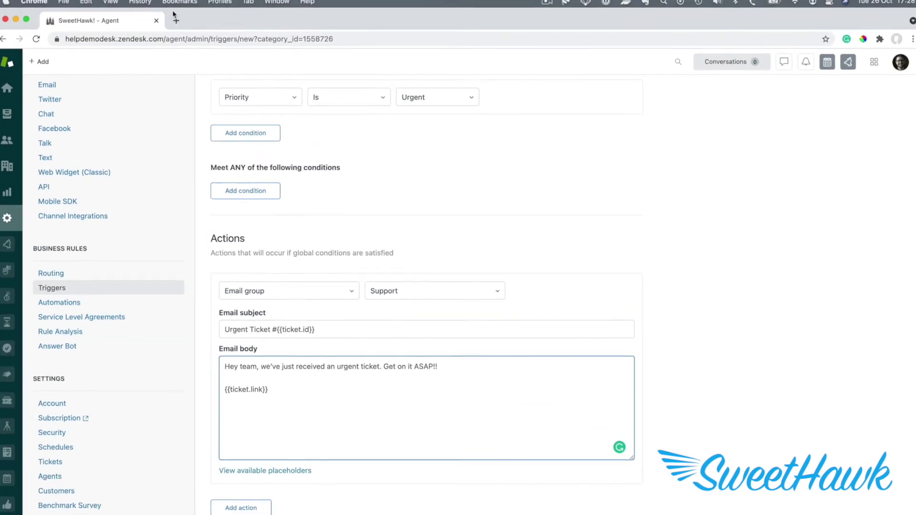
- In a new tab, search for Zendesk placeholders and scroll through the placeholders reference
left_click(175, 19)
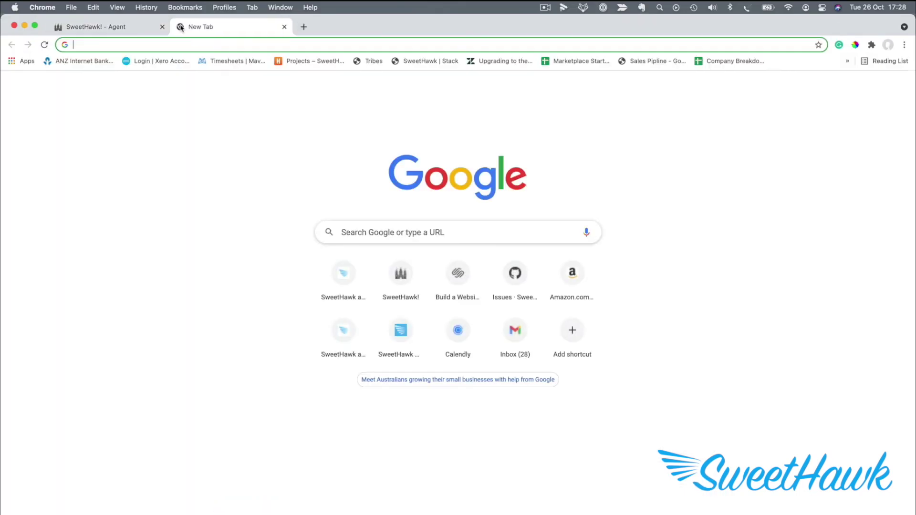
type("zendesk pla")
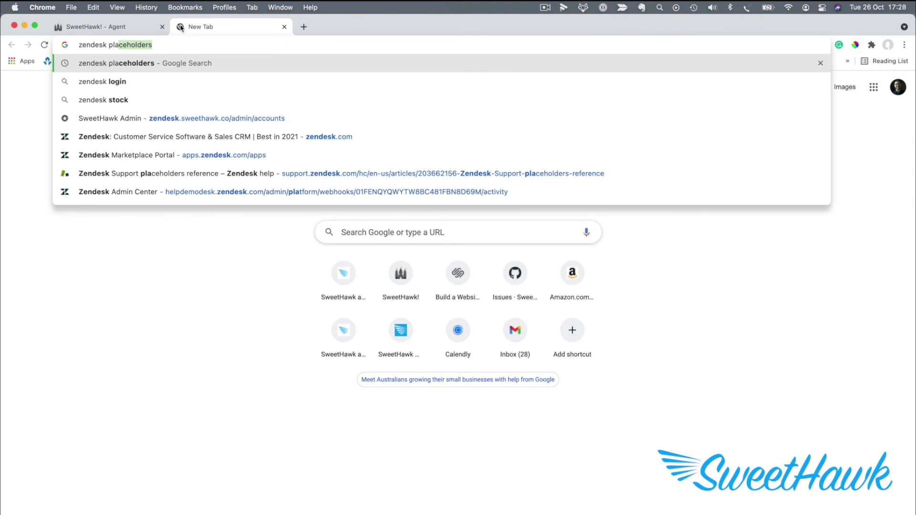
key("Return")
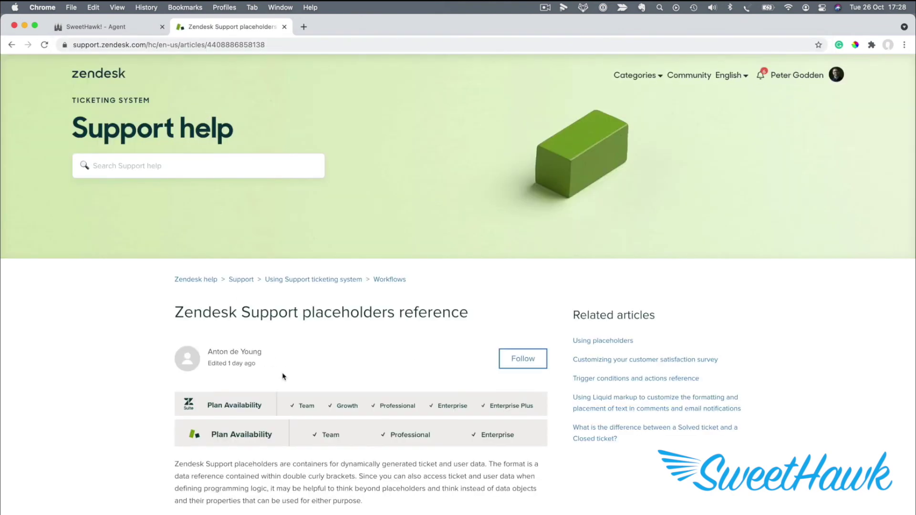
scroll(283, 376, "down", 20)
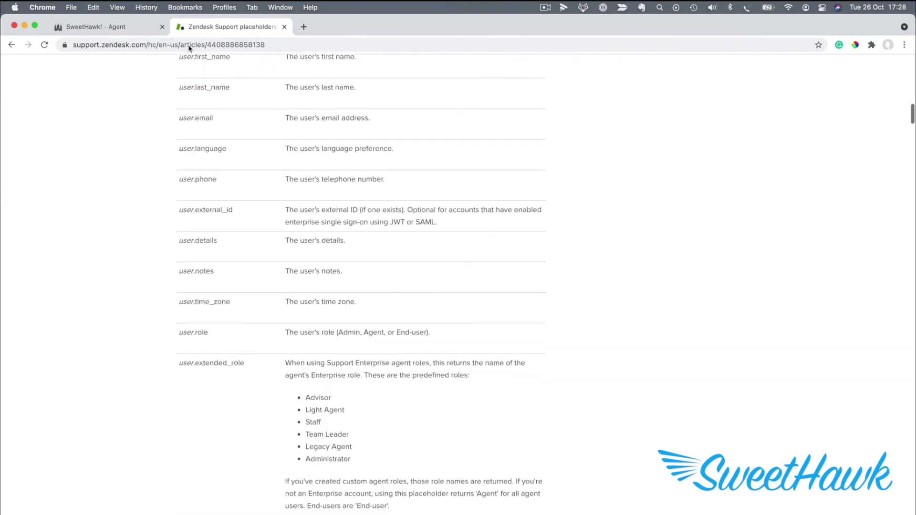
left_click(104, 28)
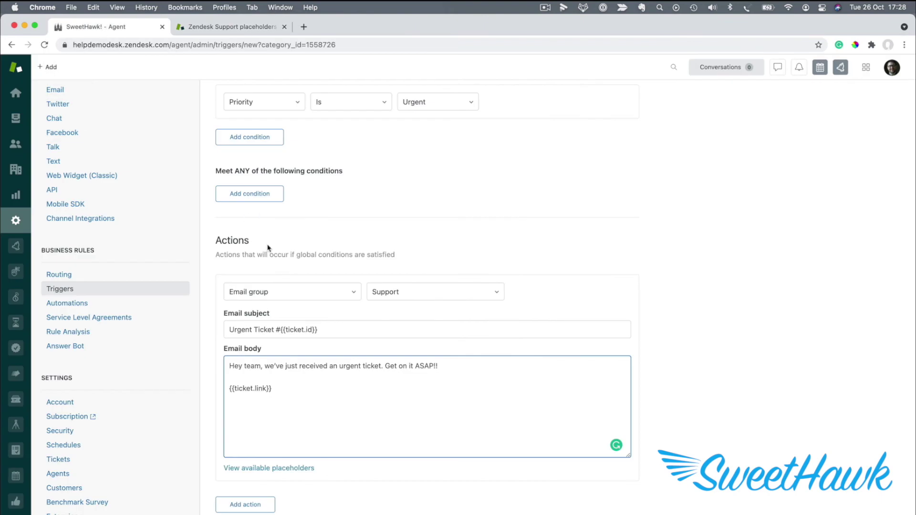
left_click(245, 504)
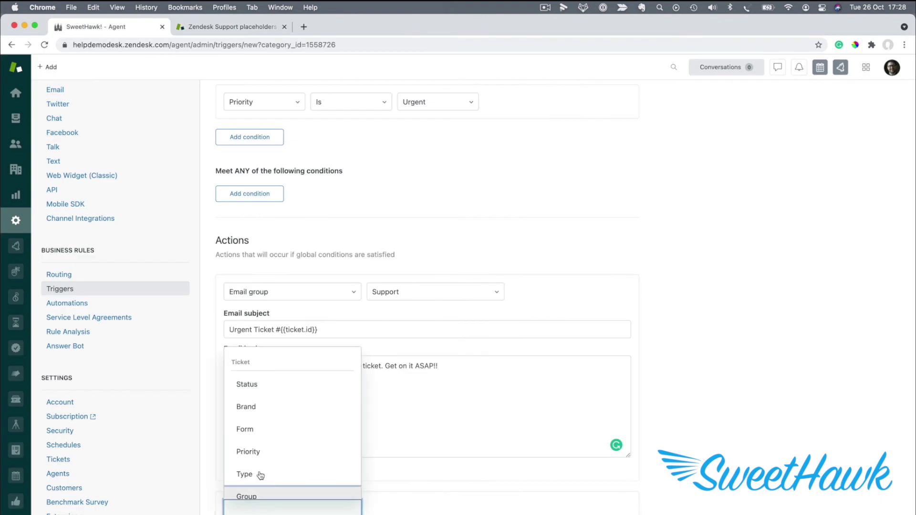
scroll(262, 476, "down", 2)
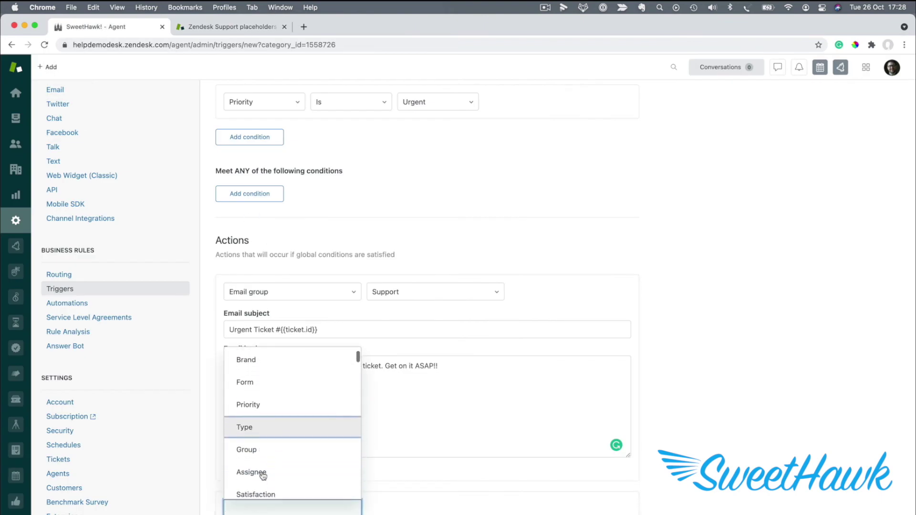
scroll(263, 476, "down", 5)
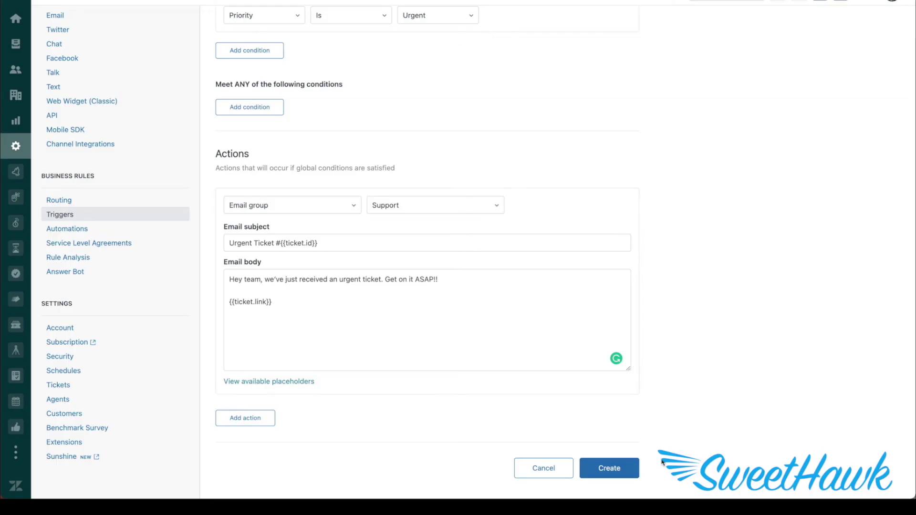
- Save the trigger and start a new ticket with the matching customer as requester
left_click(624, 475)
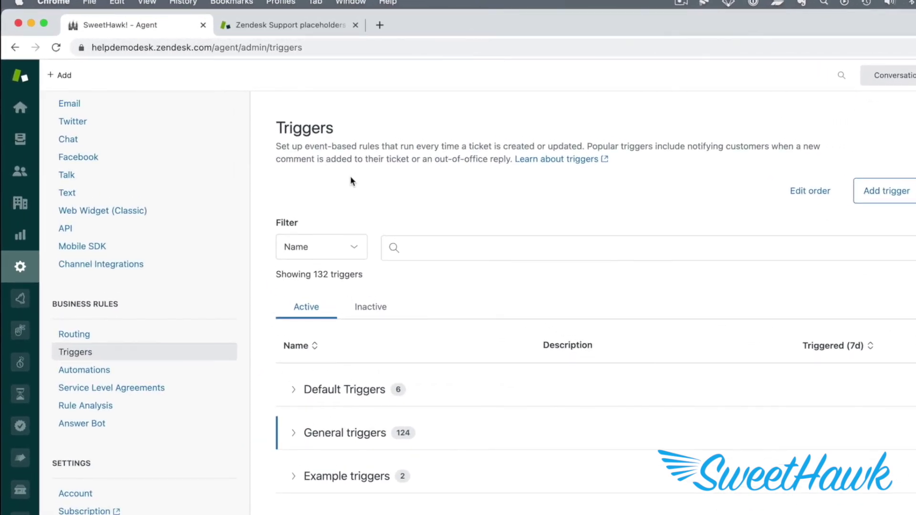
left_click(62, 75)
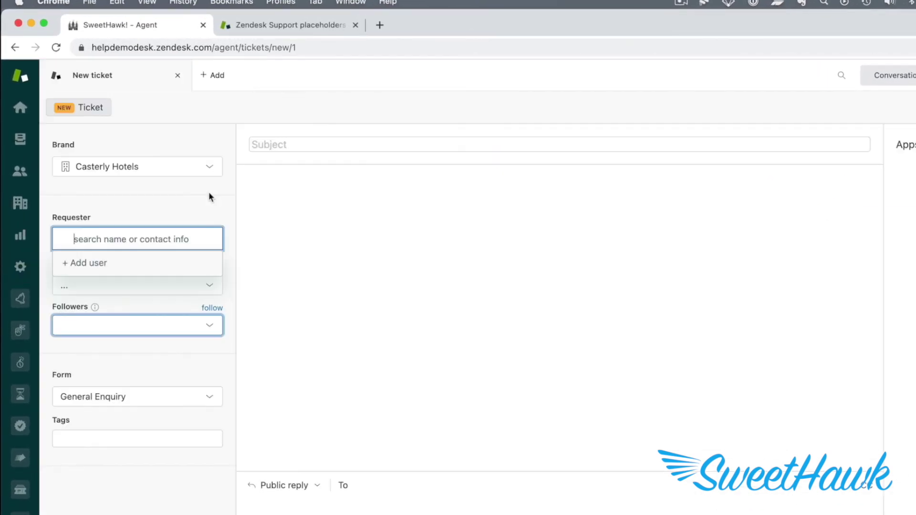
type("lni")
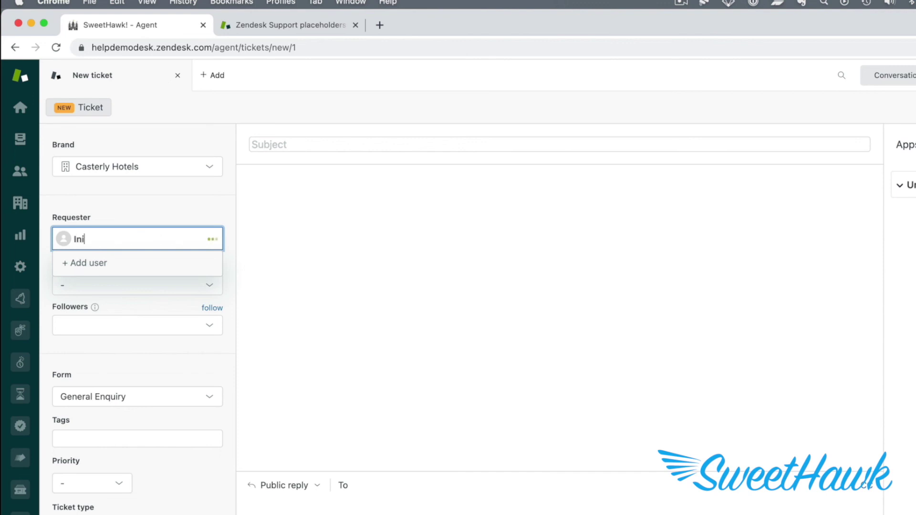
type("g")
left_click(95, 266)
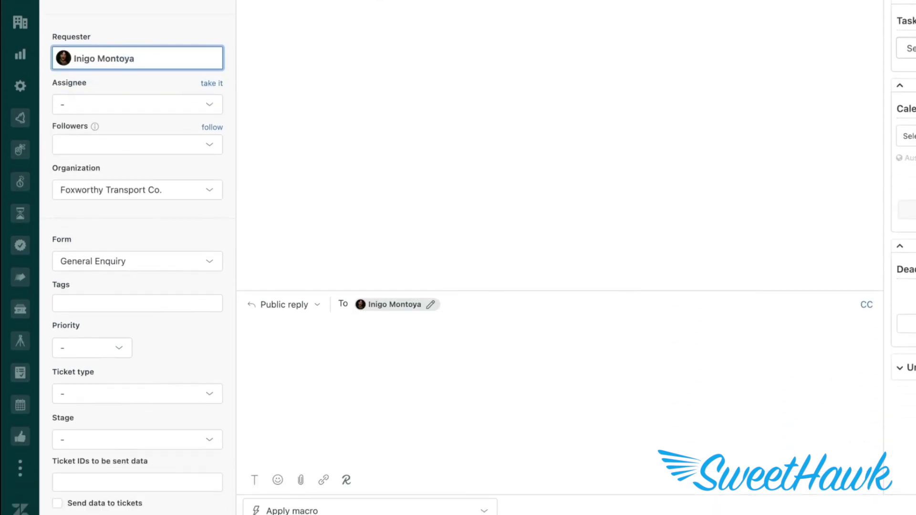
- Apply the Urgent ticket notifications macro and submit the ticket as New
left_click(477, 513)
type("urgent")
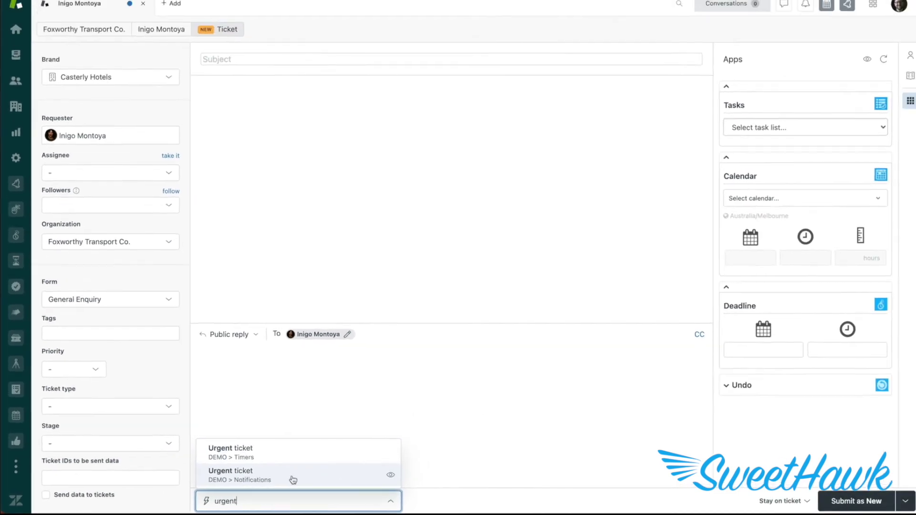
left_click(326, 473)
key("ctrl+alt+s")
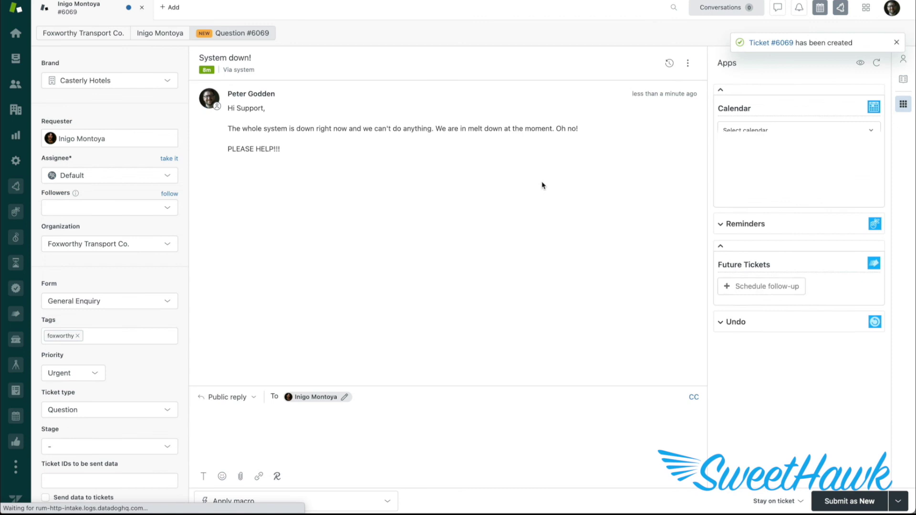
- Show the event history of ticket #6069
left_click(669, 63)
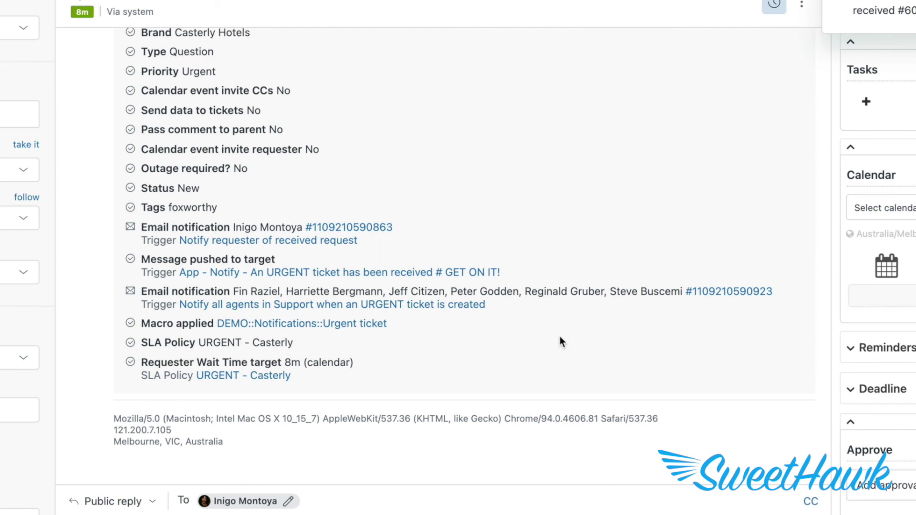
- Open the 'Notify all agents in Support…' trigger and scroll down to its actions
left_click(345, 309)
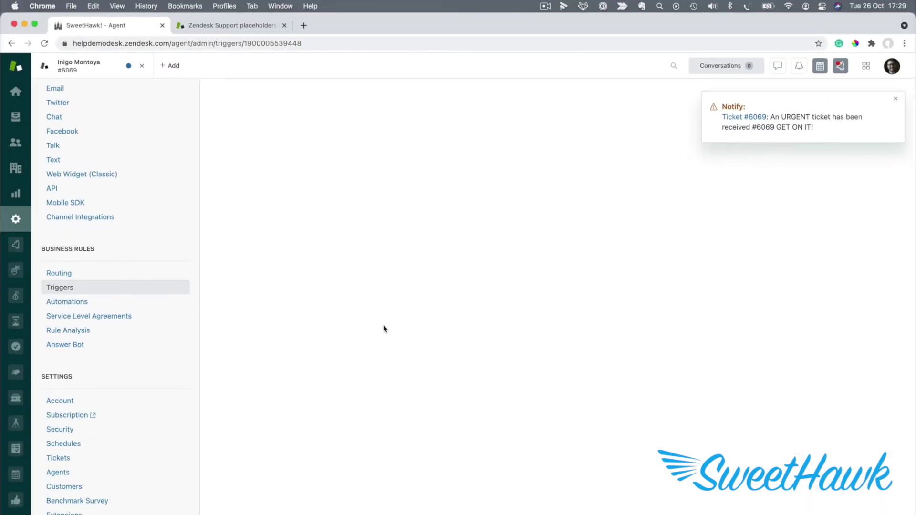
scroll(438, 460, "down", 5)
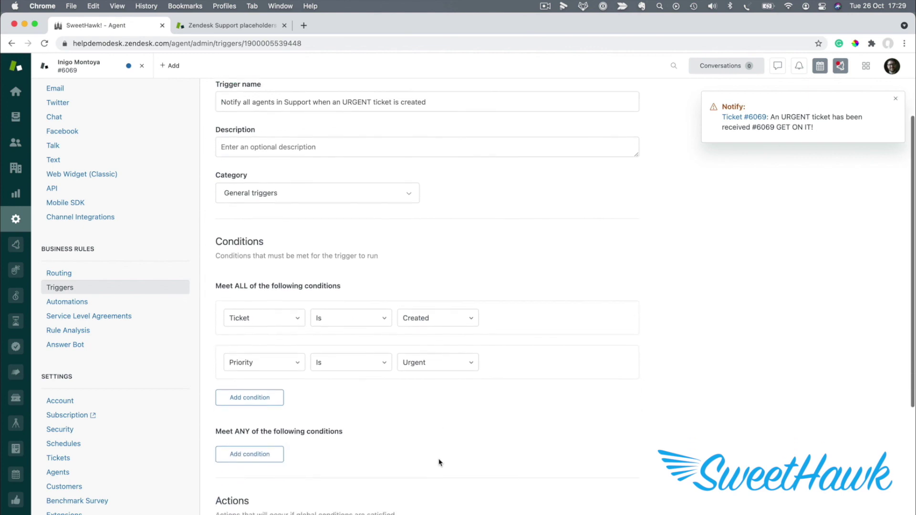
scroll(439, 462, "down", 3)
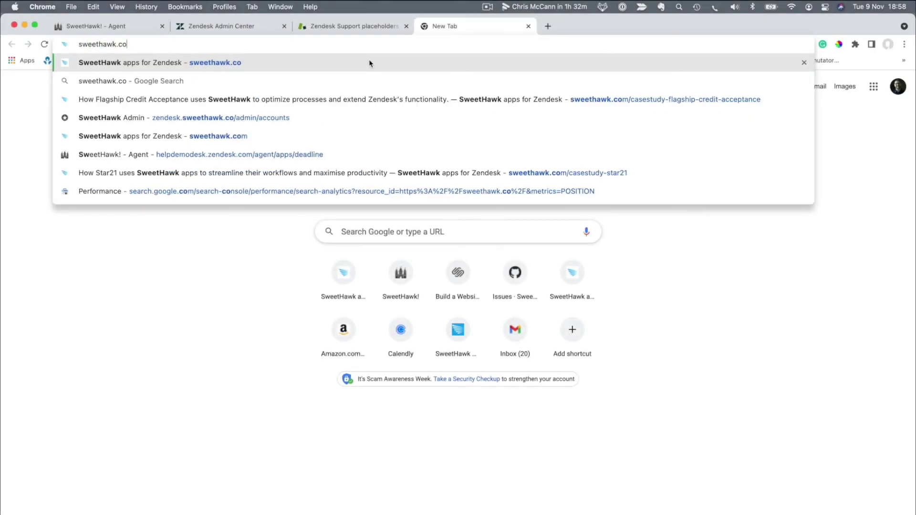
- Load sweethawk.co and go to its Book Demo page
key("Return")
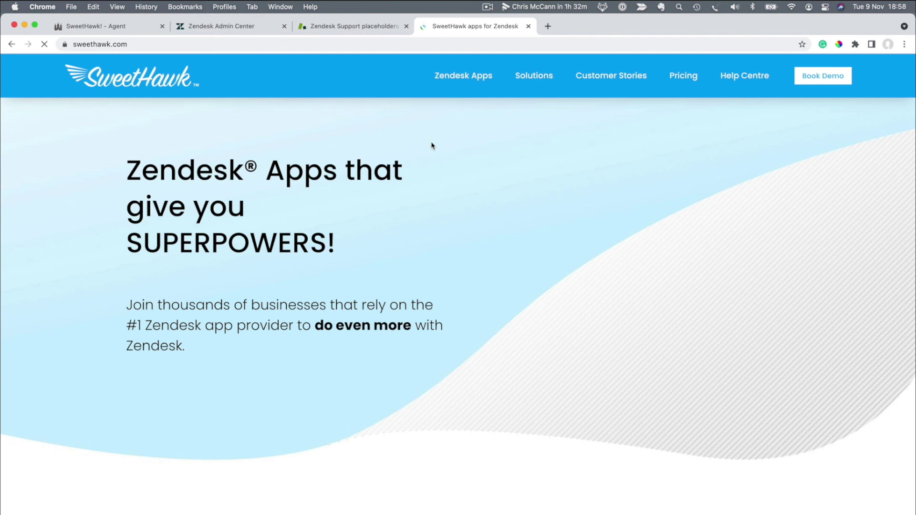
left_click(818, 81)
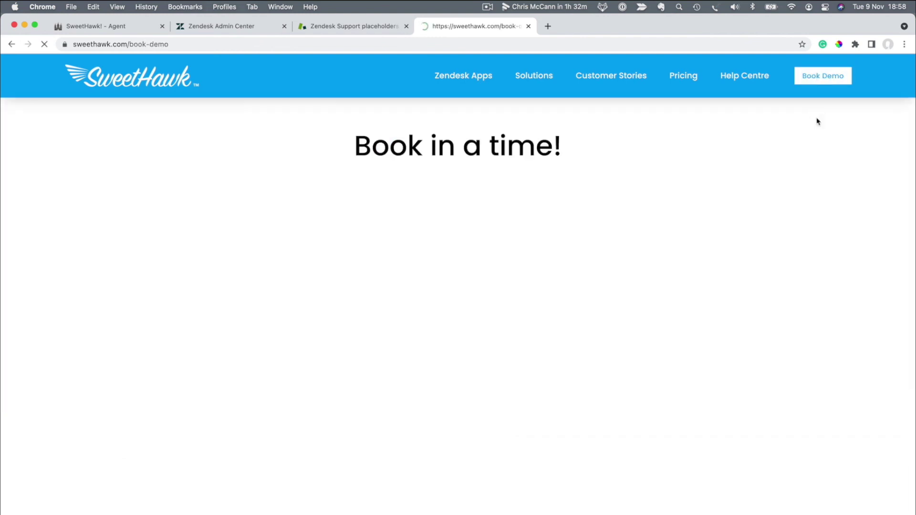